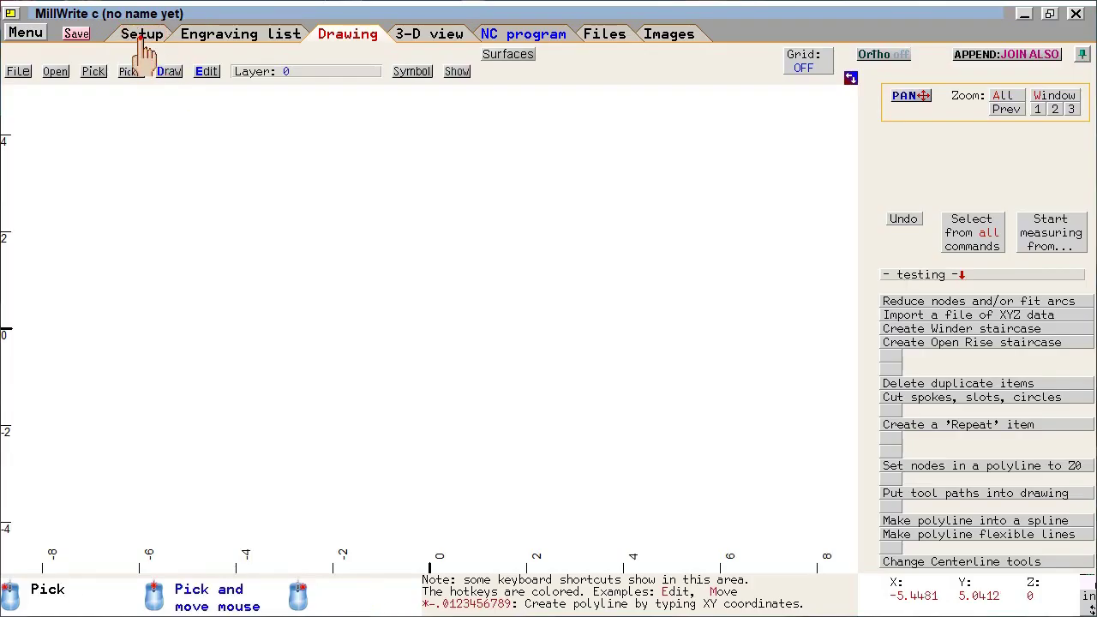
Bring up the Setup > Defaults page and locate the Browse buttons beside DXF Folder
{"action": "left_click", "coordinate": [141, 36]}
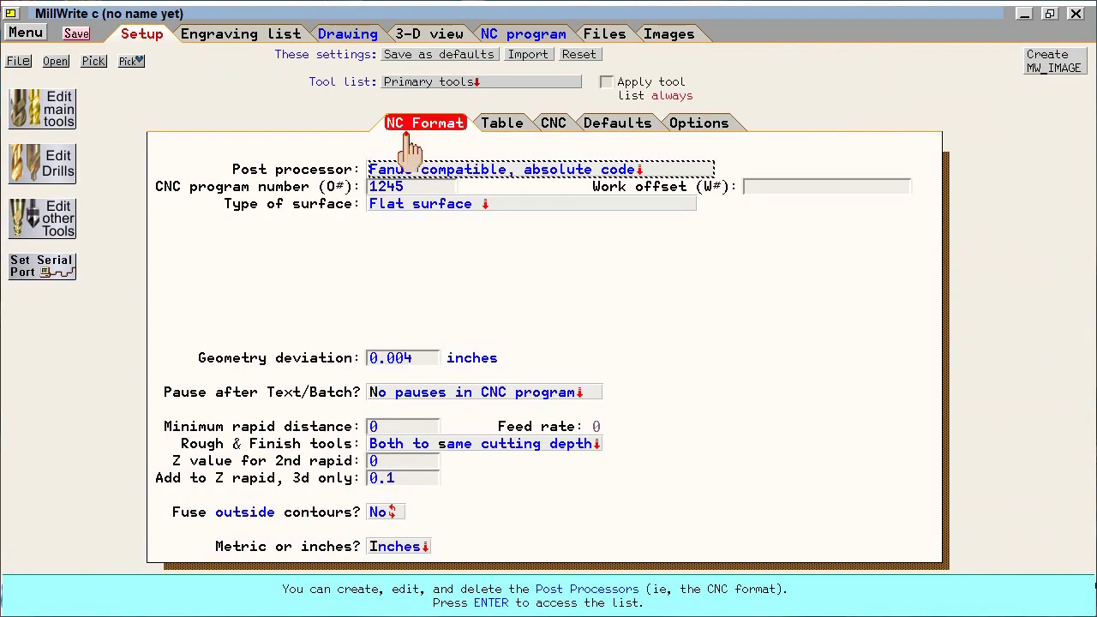
{"action": "left_click", "coordinate": [615, 137]}
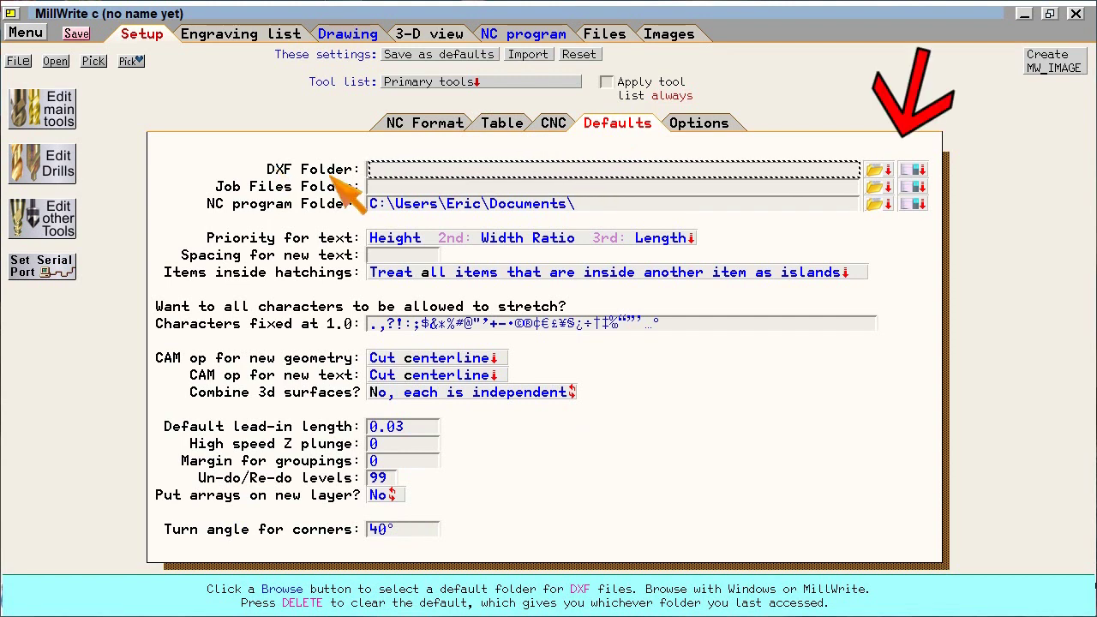
{"action": "left_click", "coordinate": [877, 164]}
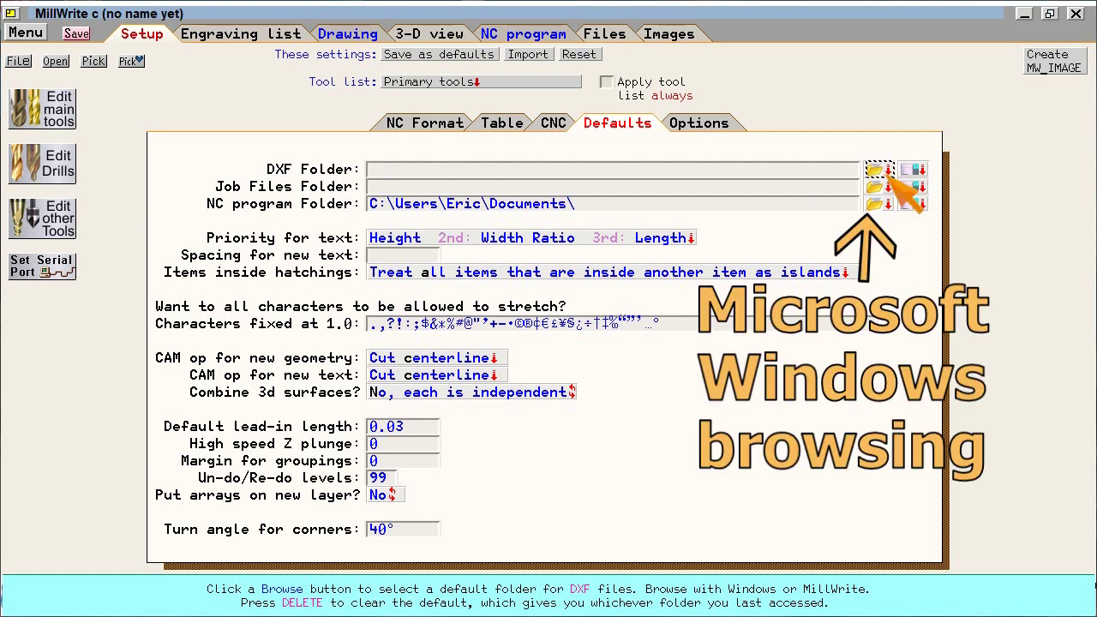
{"action": "left_click", "coordinate": [913, 169]}
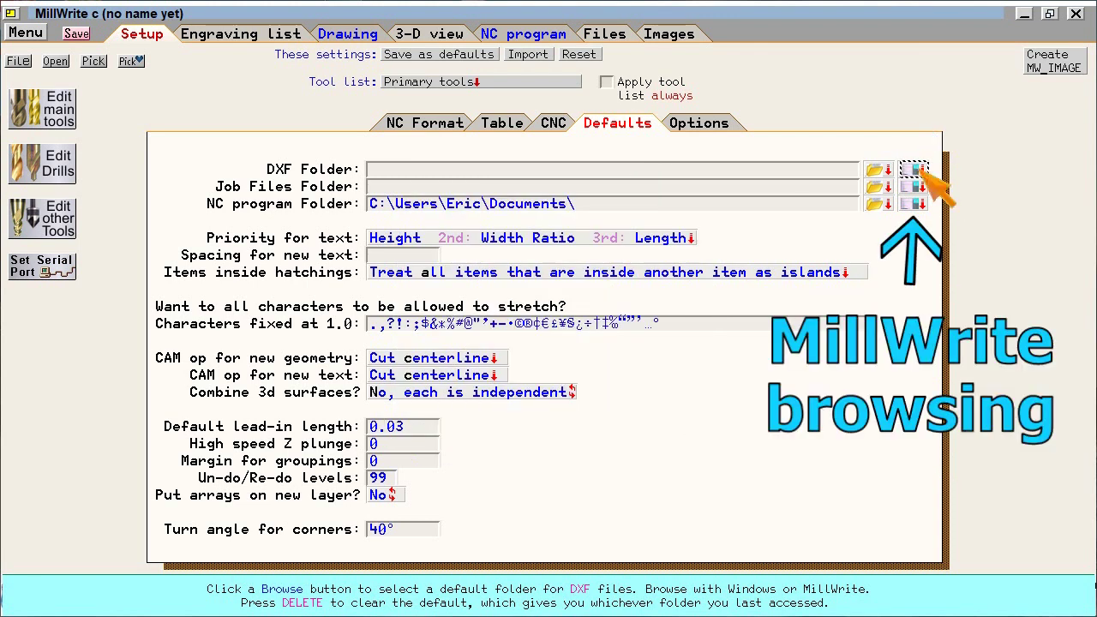
Pick C:\DXF files\ in the folder browser as the default DXF folder
{"action": "left_click", "coordinate": [913, 169]}
{"action": "scroll", "coordinate": [326, 314], "scroll_direction": "down", "scroll_amount": 7}
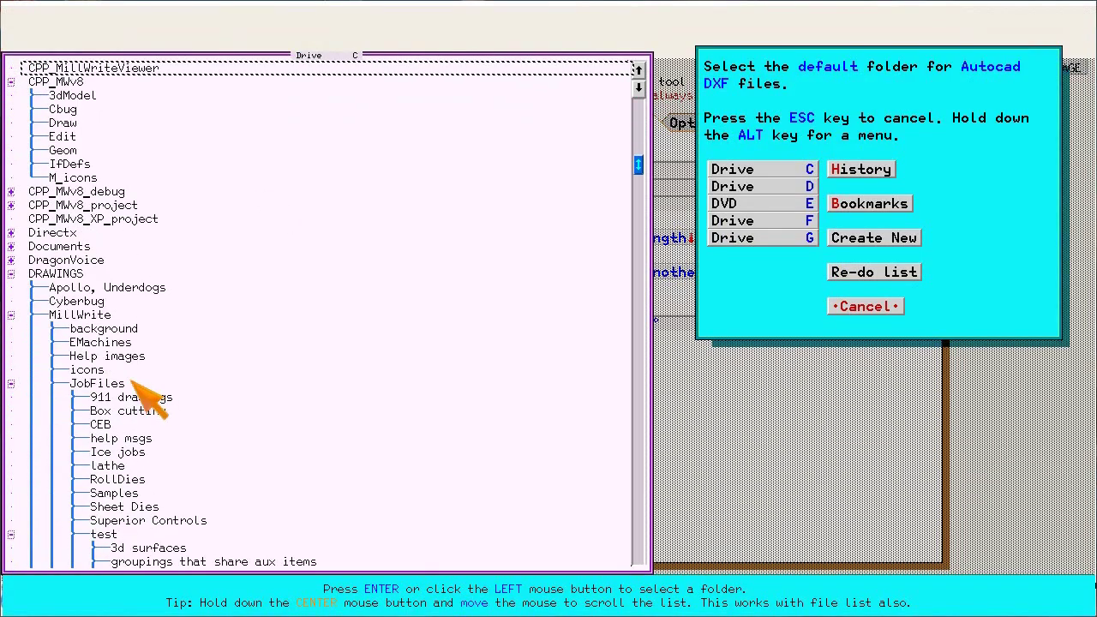
{"action": "scroll", "coordinate": [78, 291], "scroll_direction": "down", "scroll_amount": 12}
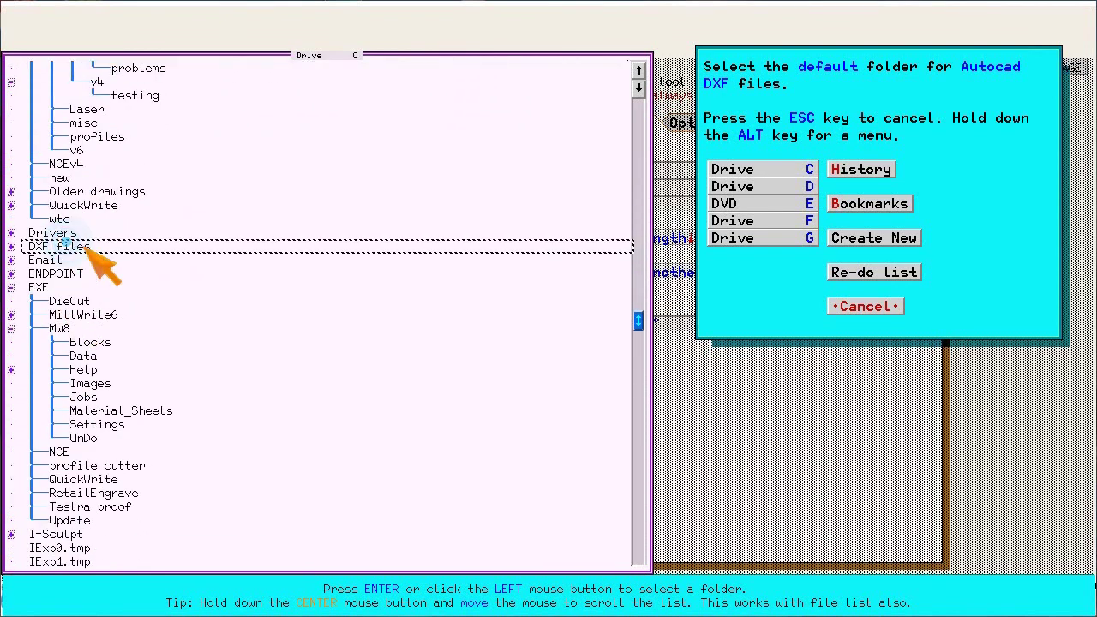
{"action": "key", "text": "Return"}
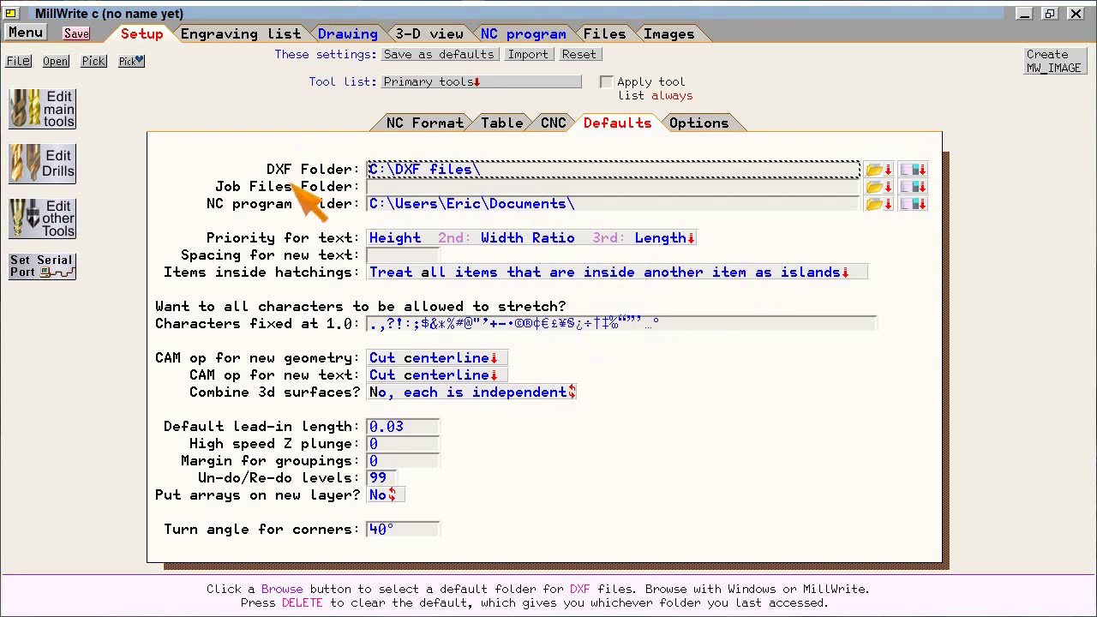
From the Drawing tab's File commands, bring up the DXF, Job, NC or XYZ import options
{"action": "left_click", "coordinate": [346, 34]}
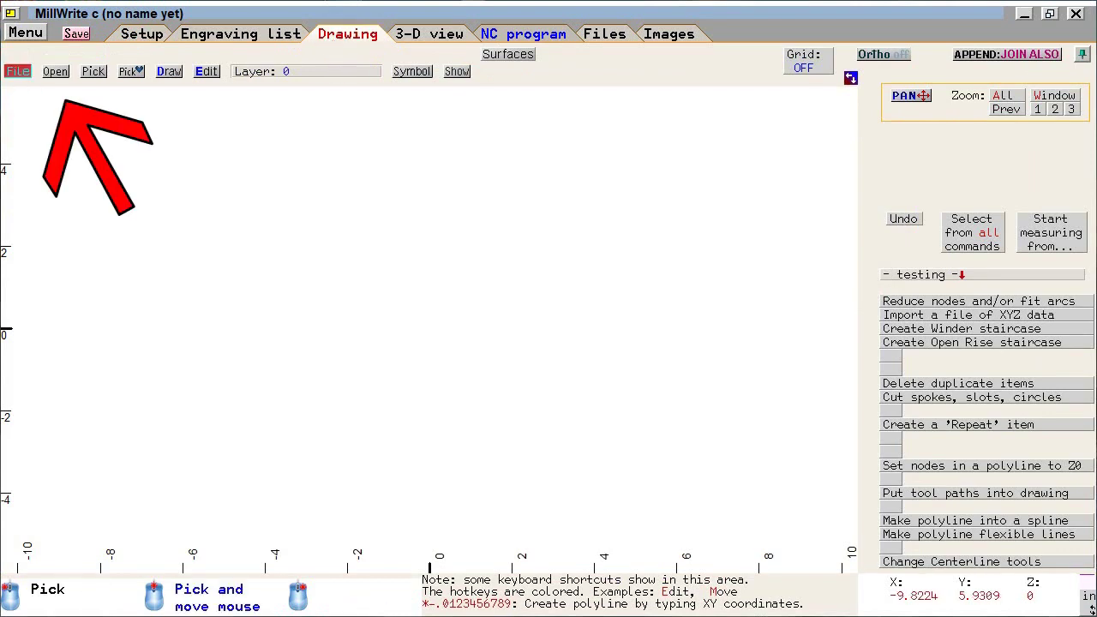
{"action": "left_click", "coordinate": [18, 71]}
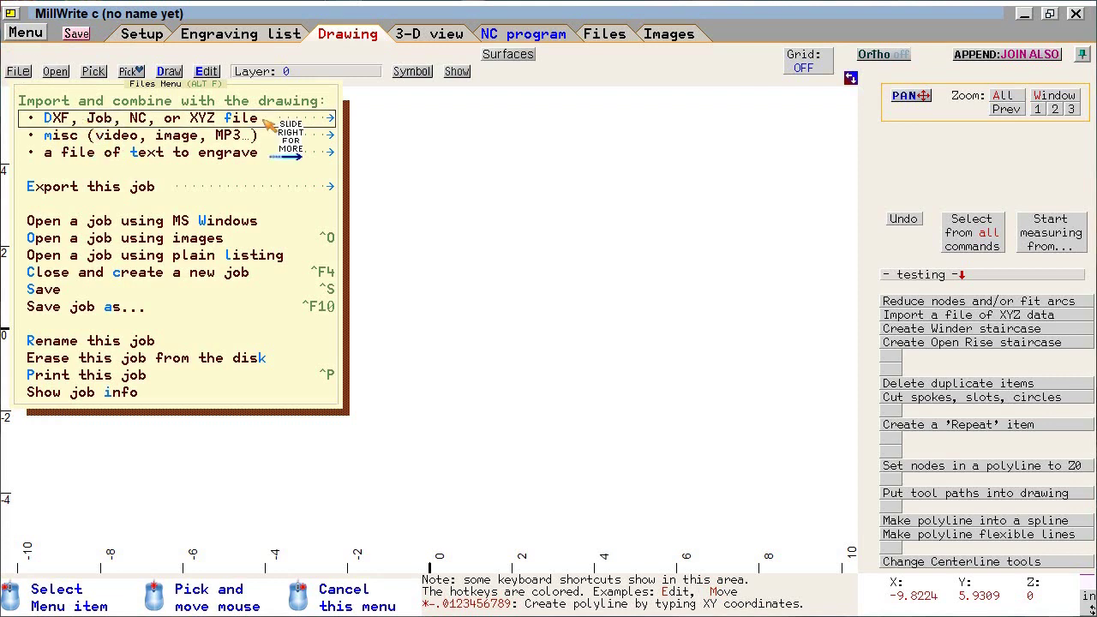
{"action": "key", "text": "Return"}
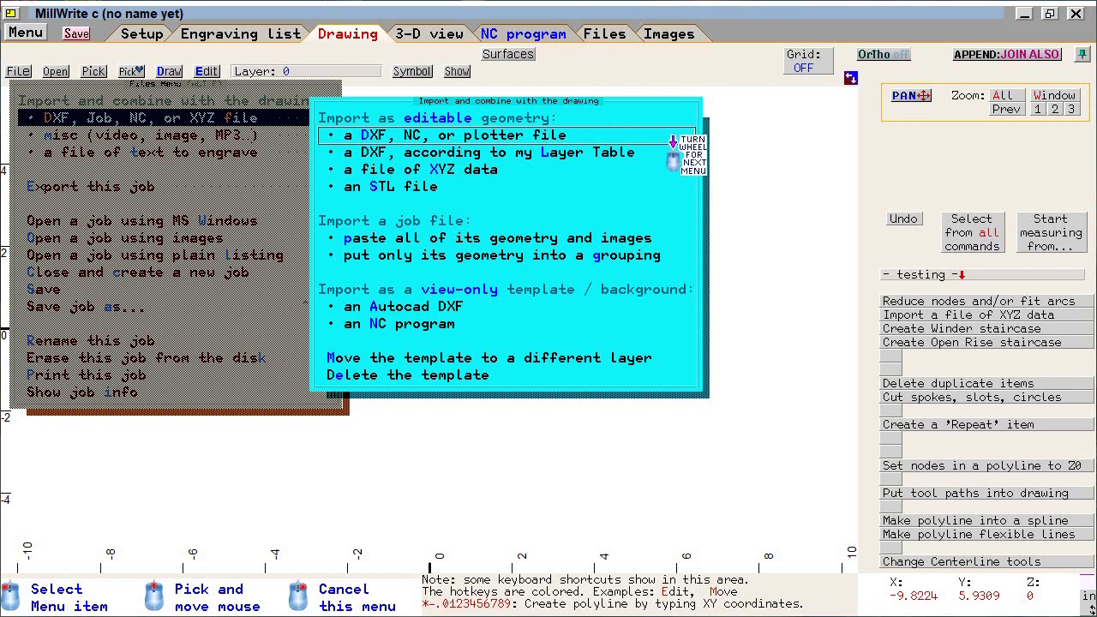
{"action": "left_click", "coordinate": [635, 137]}
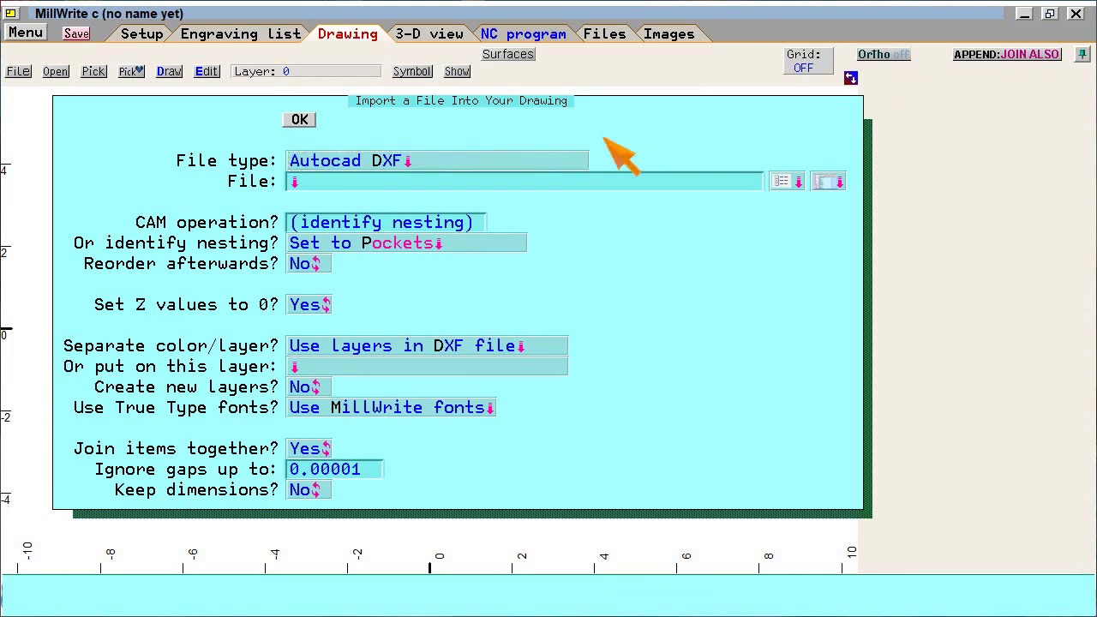
{"action": "left_click", "coordinate": [524, 181]}
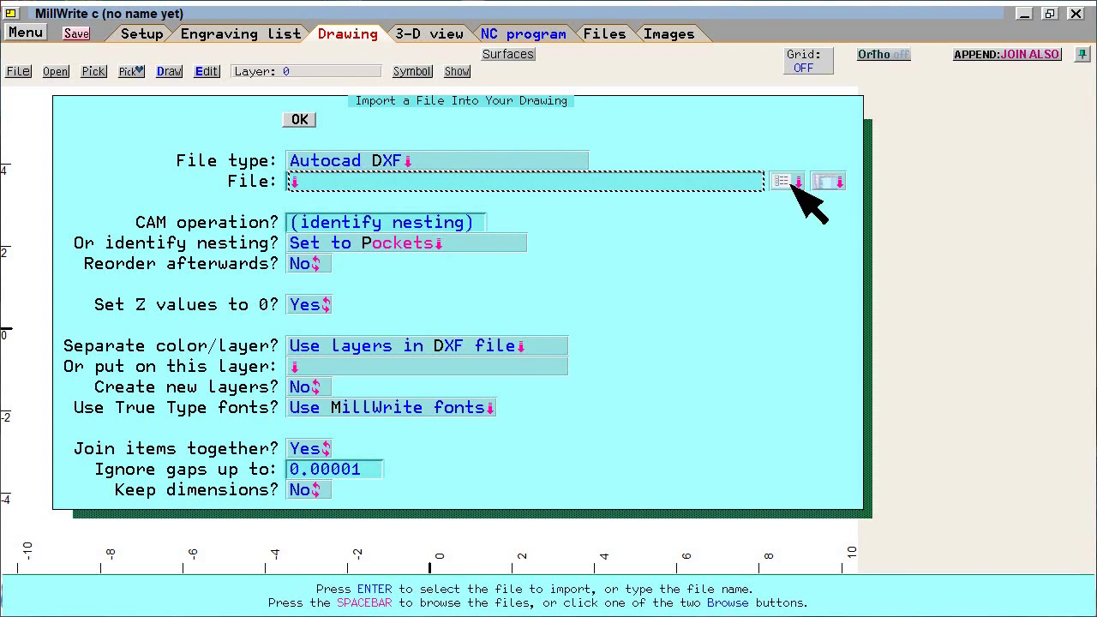
{"action": "key", "text": "Tab"}
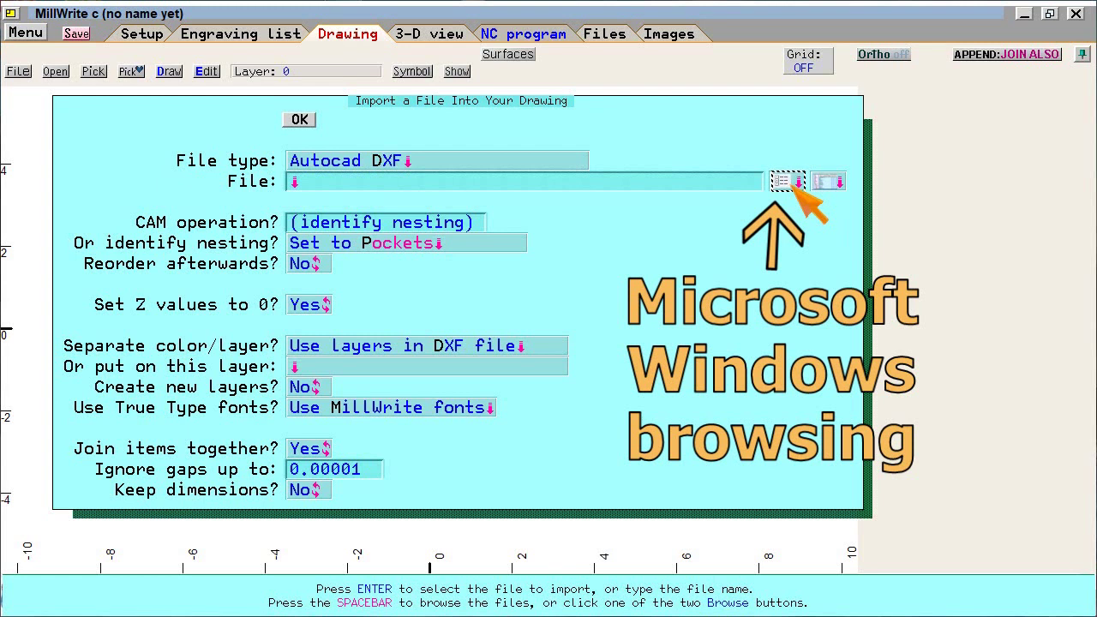
{"action": "key", "text": "Tab"}
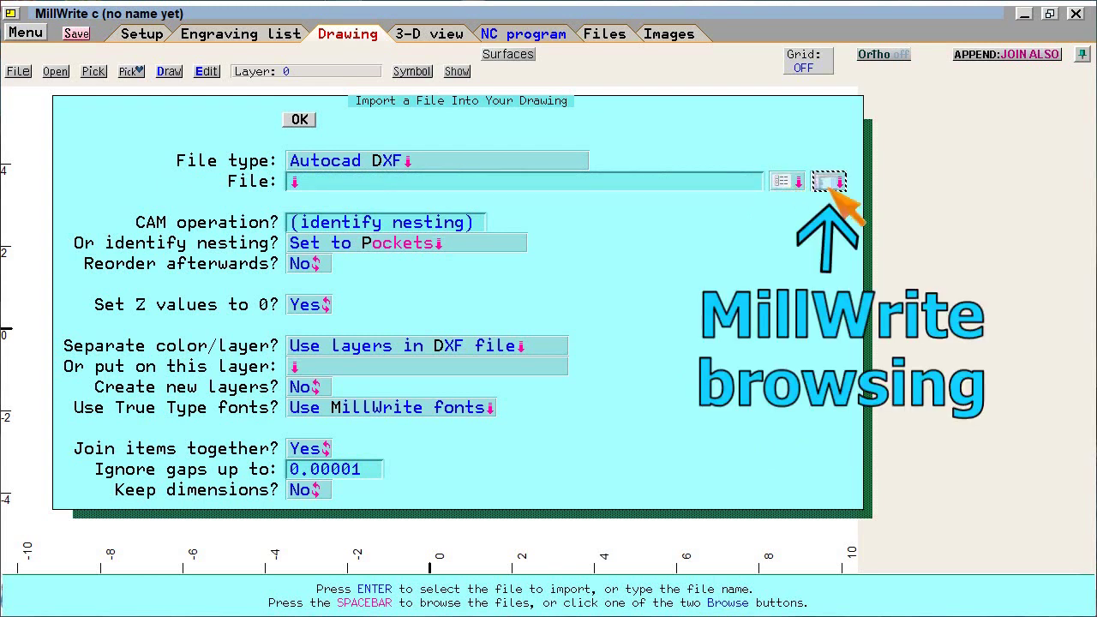
Browse C:\DXF files and scroll through the 14 drawing previews
{"action": "left_click", "coordinate": [827, 182]}
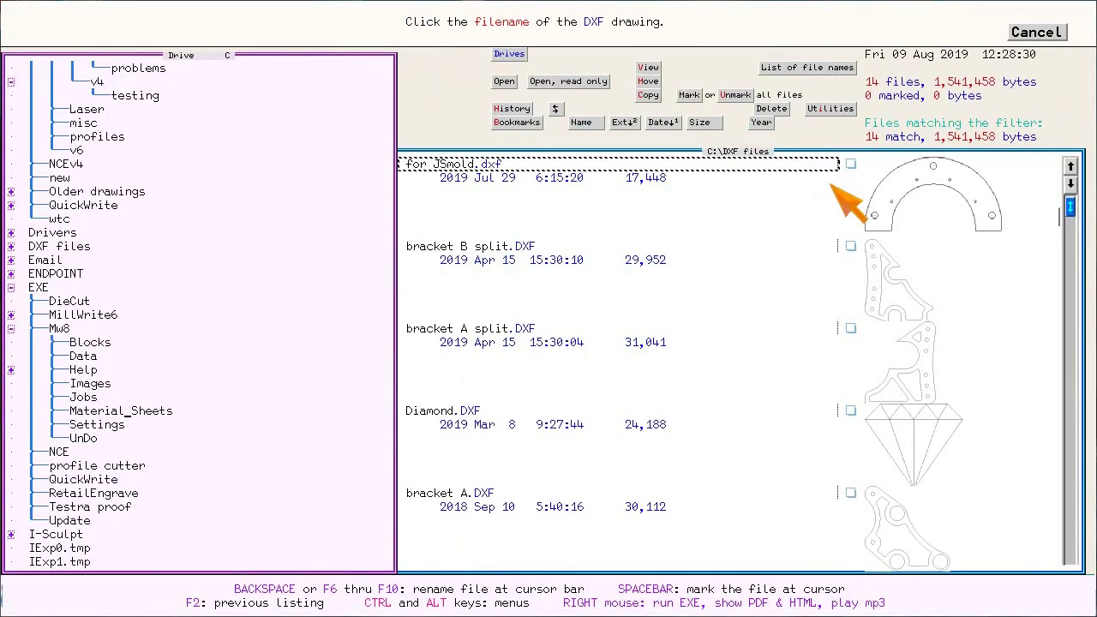
{"action": "scroll", "coordinate": [796, 294], "scroll_direction": "down", "scroll_amount": 3}
{"action": "scroll", "coordinate": [768, 300], "scroll_direction": "down", "scroll_amount": 2}
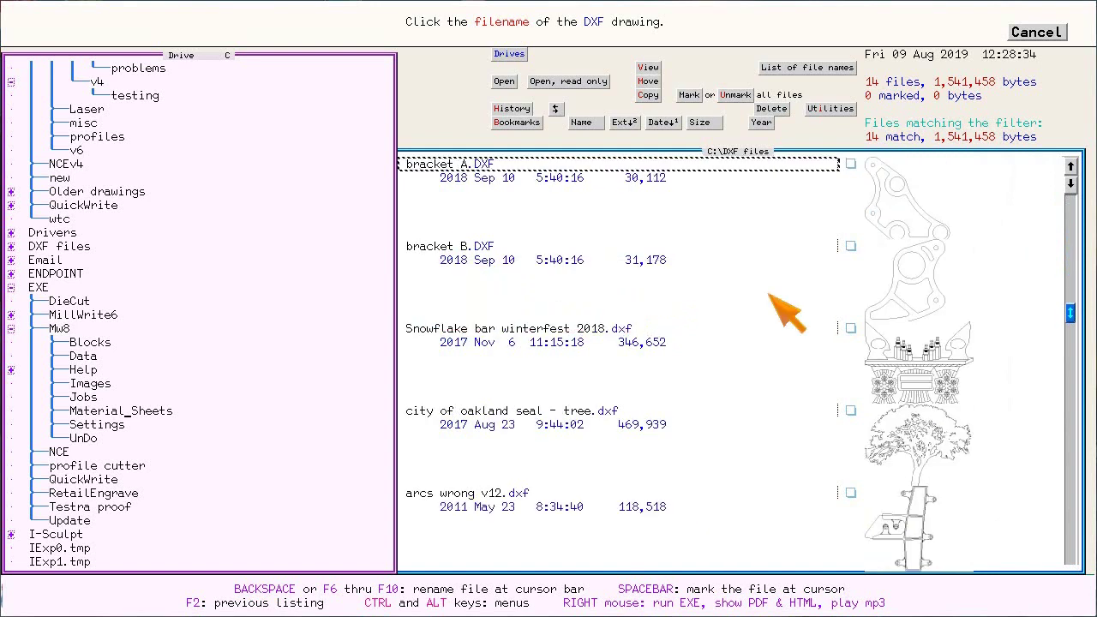
{"action": "scroll", "coordinate": [778, 323], "scroll_direction": "down", "scroll_amount": 3}
{"action": "scroll", "coordinate": [758, 310], "scroll_direction": "up", "scroll_amount": 4}
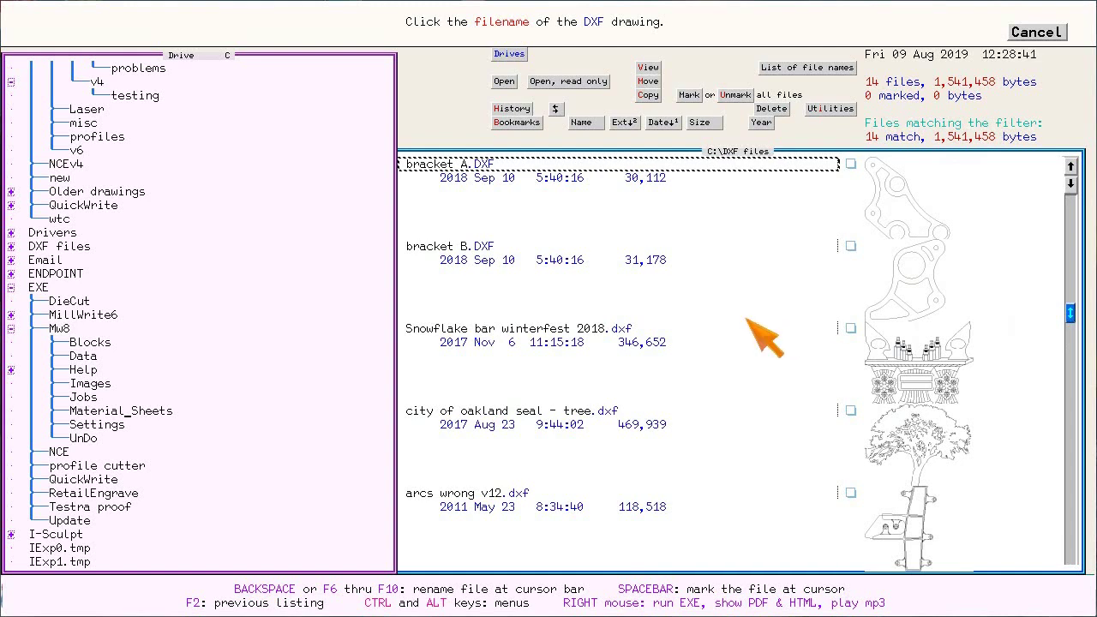
{"action": "scroll", "coordinate": [747, 319], "scroll_direction": "down", "scroll_amount": 5}
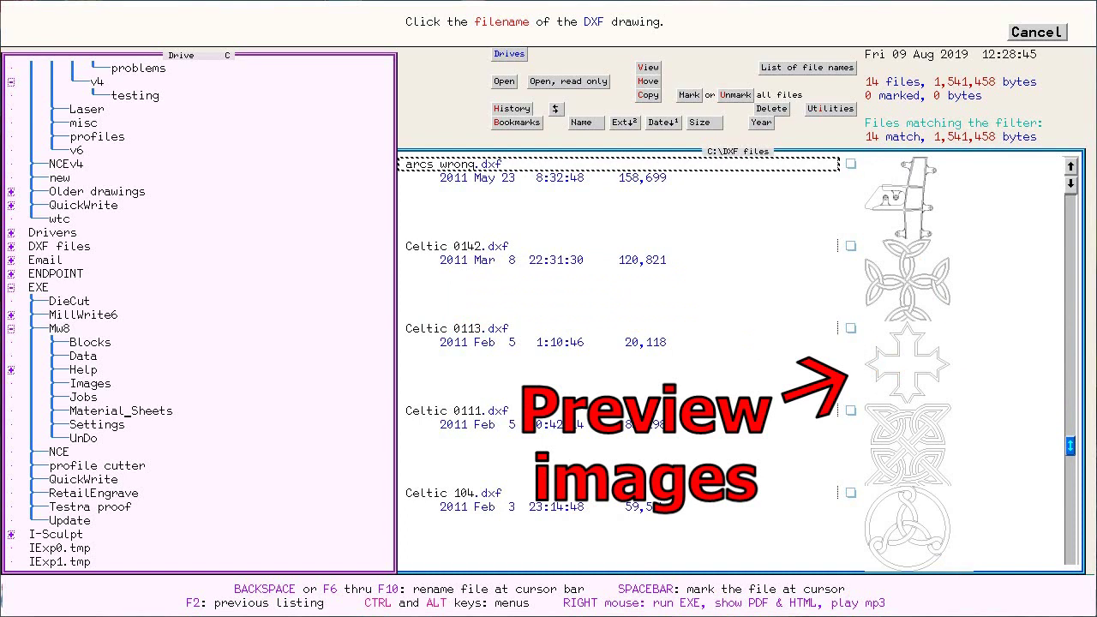
{"action": "scroll", "coordinate": [951, 343], "scroll_direction": "up", "scroll_amount": 6}
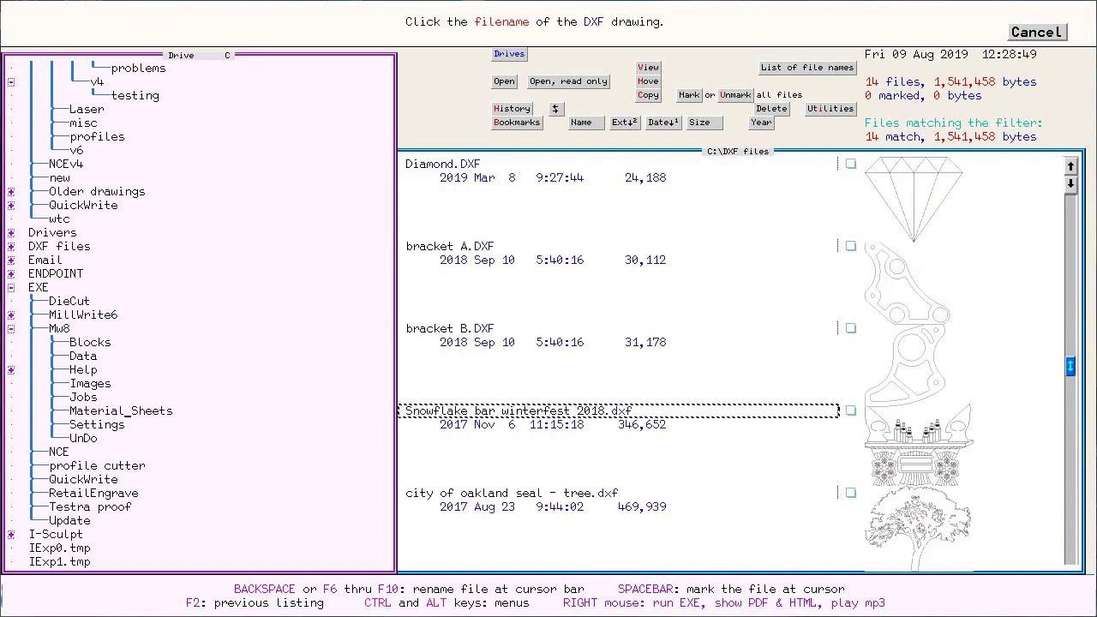
{"action": "left_click", "coordinate": [918, 367]}
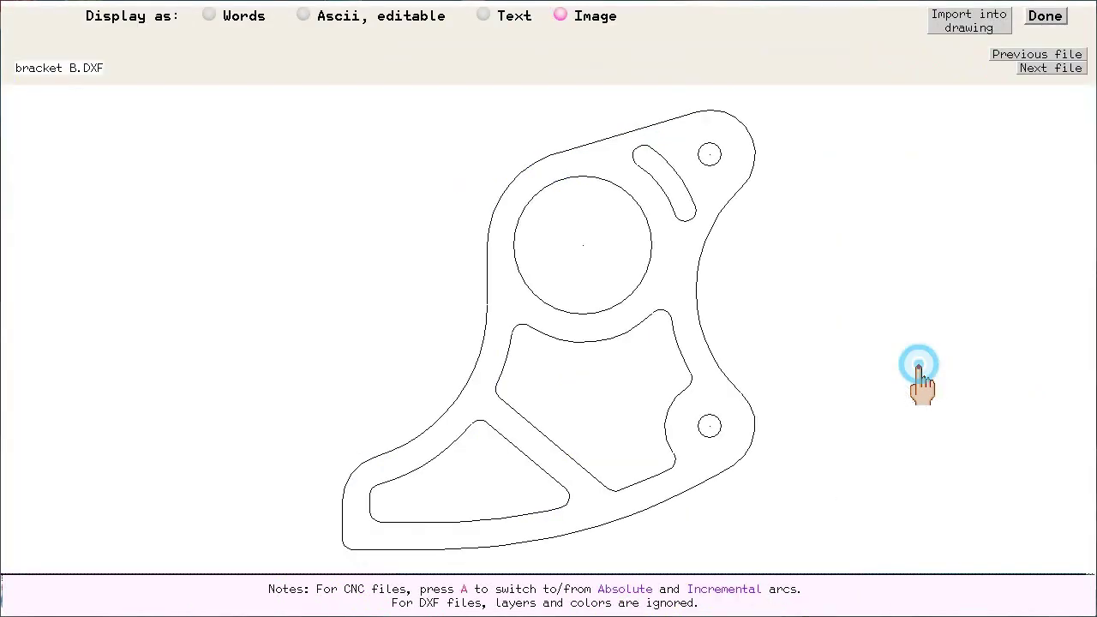
{"action": "left_click", "coordinate": [1047, 15]}
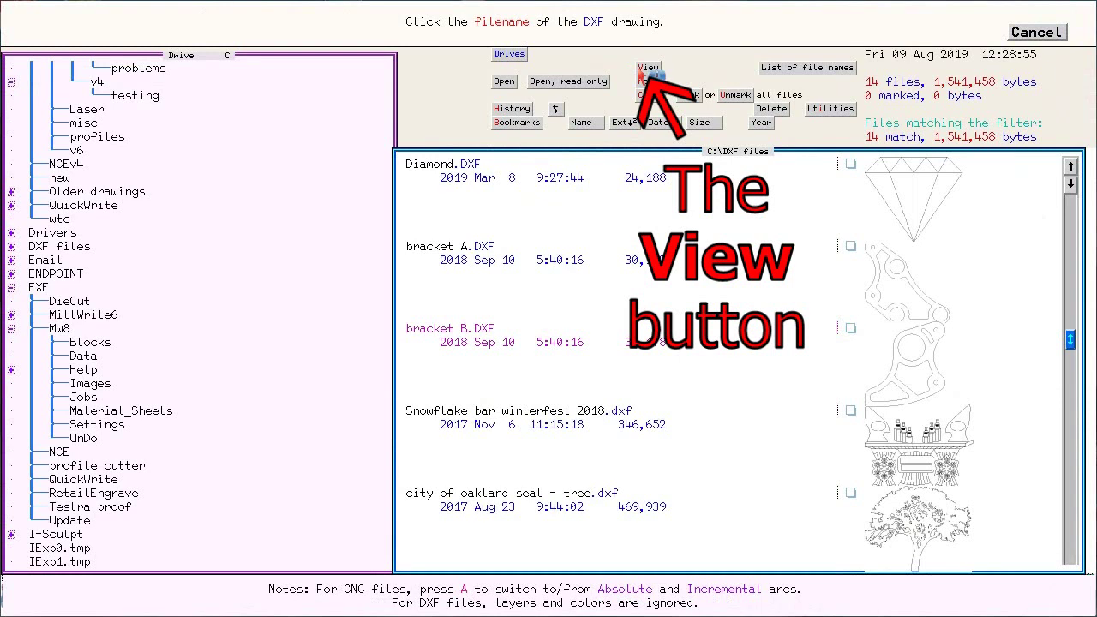
{"action": "left_click", "coordinate": [648, 67]}
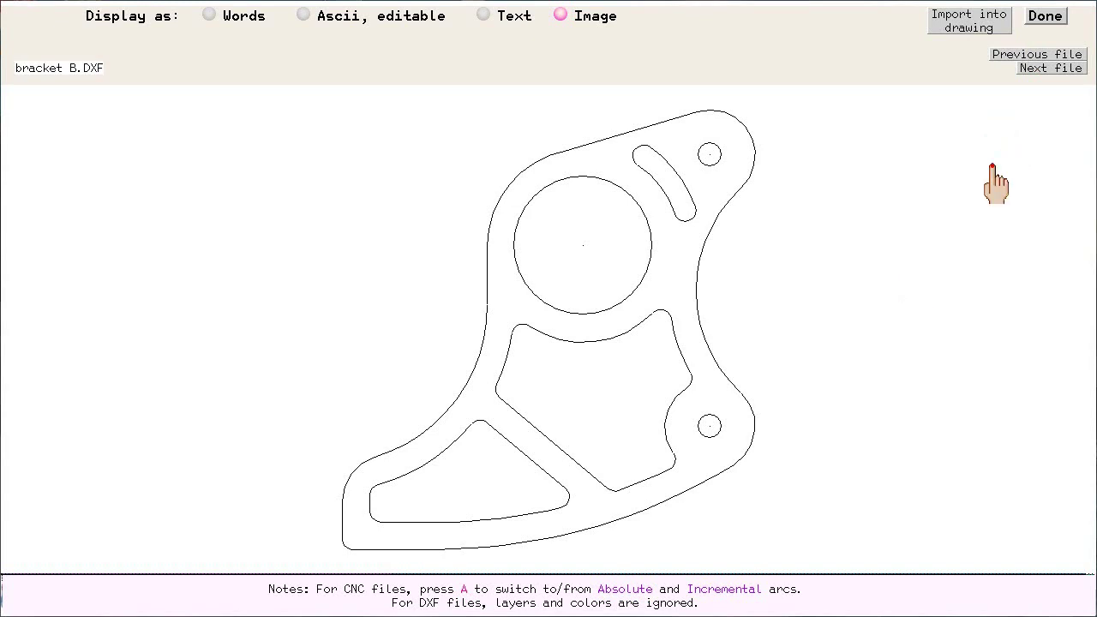
{"action": "key", "text": "Down"}
{"action": "key", "text": "Down"}
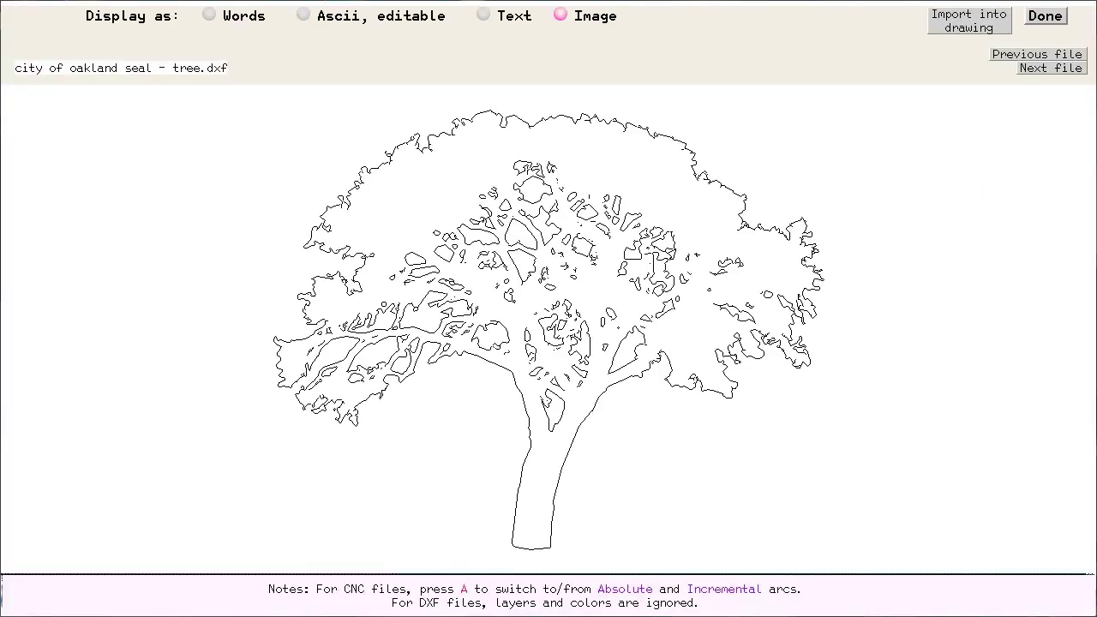
{"action": "left_click", "coordinate": [1049, 68]}
{"action": "left_click", "coordinate": [1049, 68]}
{"action": "left_click", "coordinate": [1050, 70]}
{"action": "left_click", "coordinate": [1047, 54]}
{"action": "left_click", "coordinate": [1047, 54]}
{"action": "left_click", "coordinate": [1047, 54]}
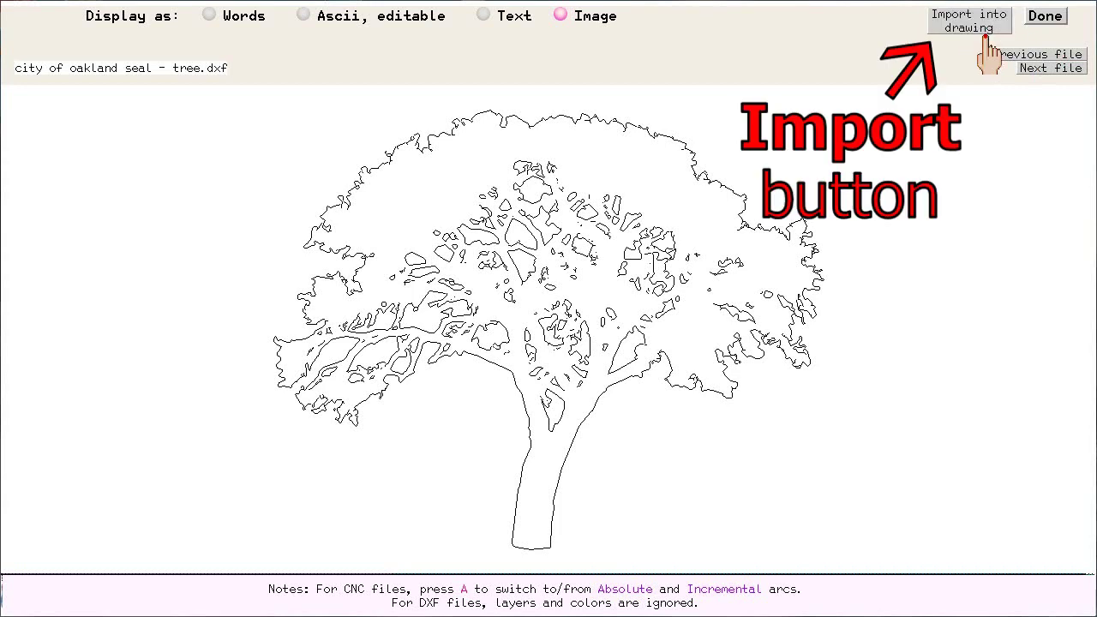
{"action": "left_click", "coordinate": [1047, 17]}
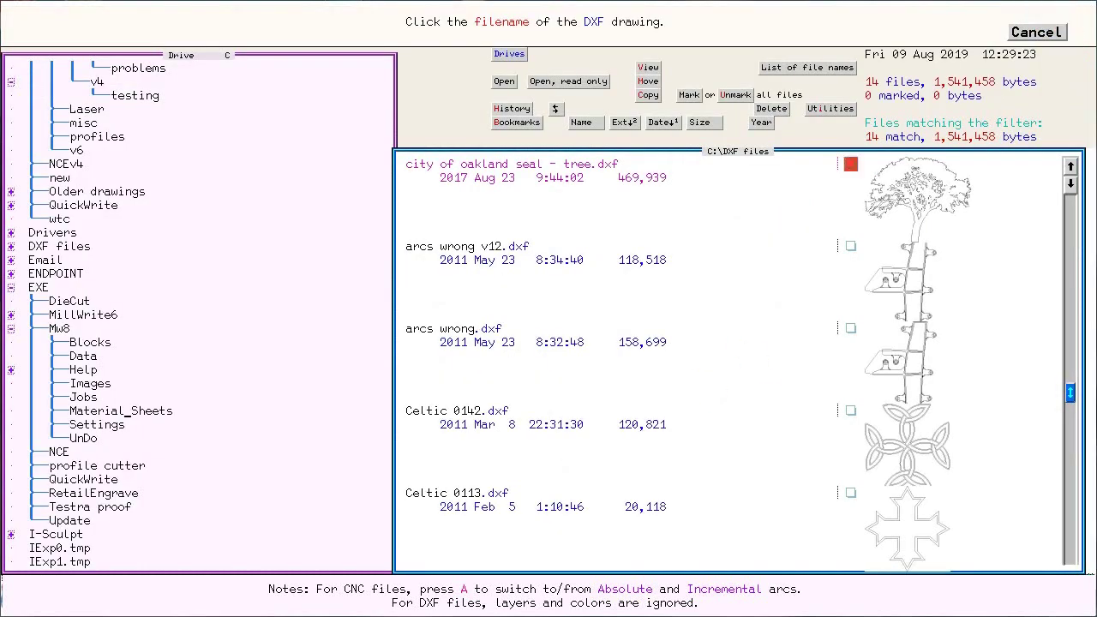
Select Celtic 0113.dxf from the file list so it fills the import dialog
{"action": "scroll", "coordinate": [639, 424], "scroll_direction": "down", "scroll_amount": 2}
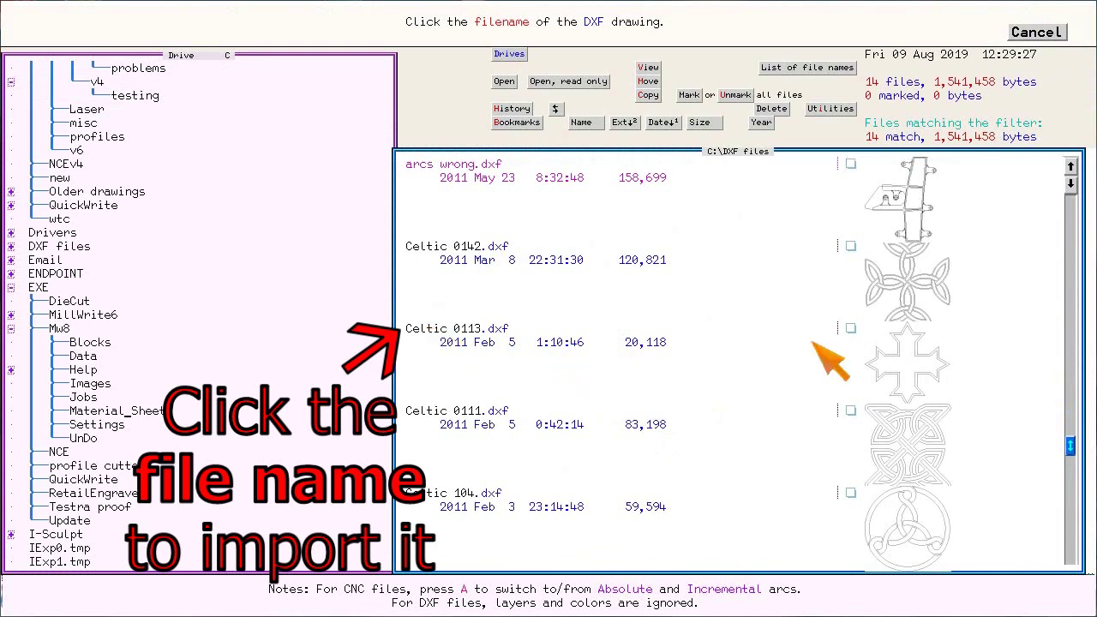
{"action": "left_click", "coordinate": [442, 331]}
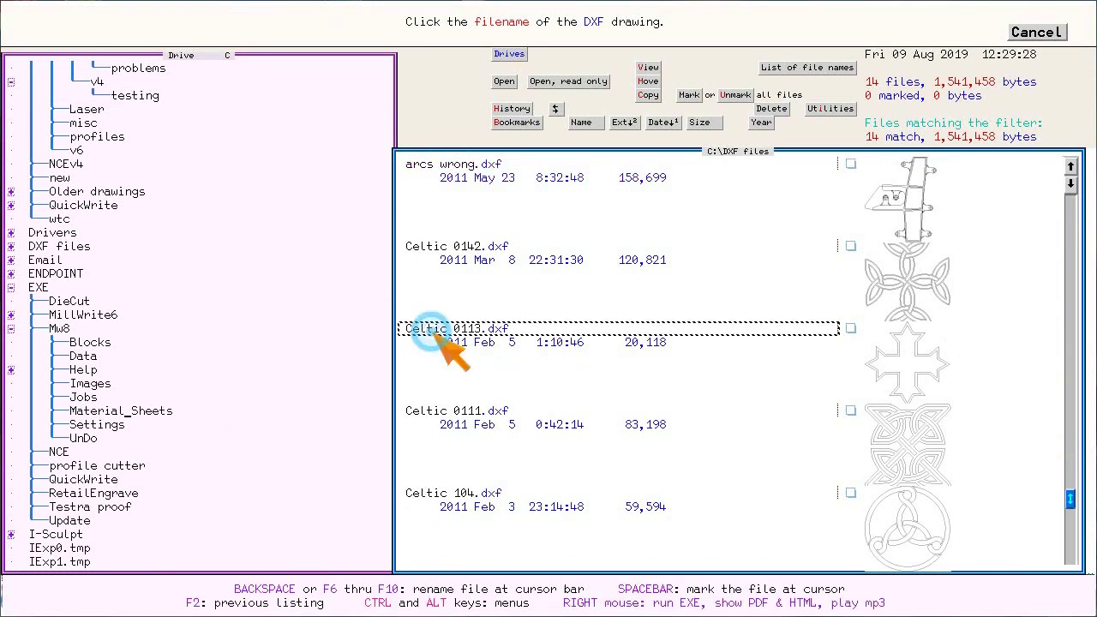
{"action": "left_click", "coordinate": [443, 331]}
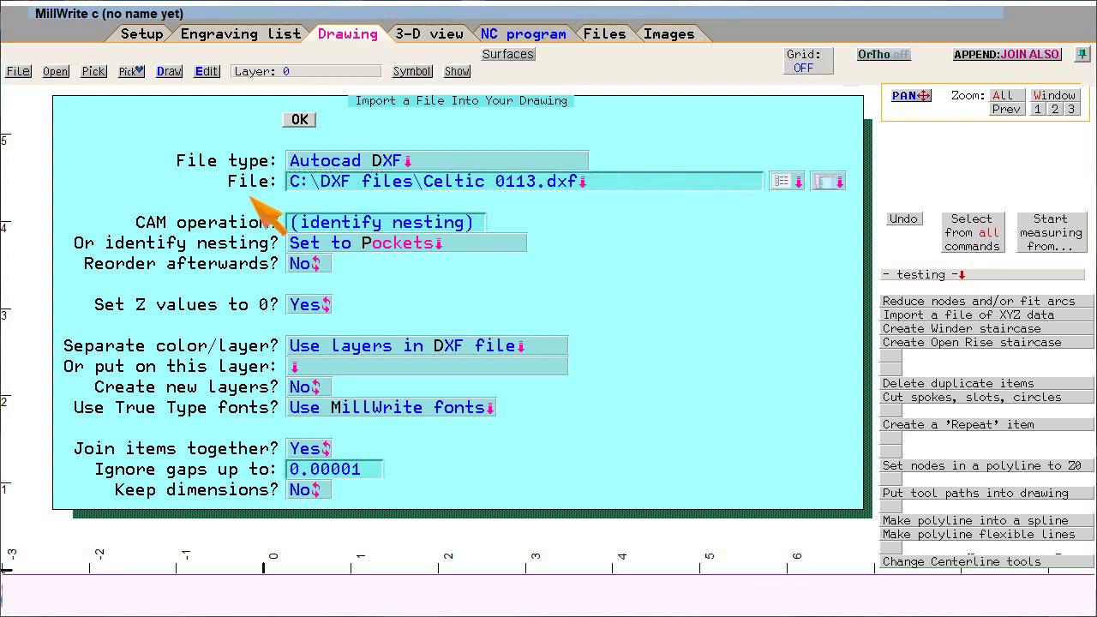
{"action": "key", "text": "Tab"}
{"action": "key", "text": "Tab"}
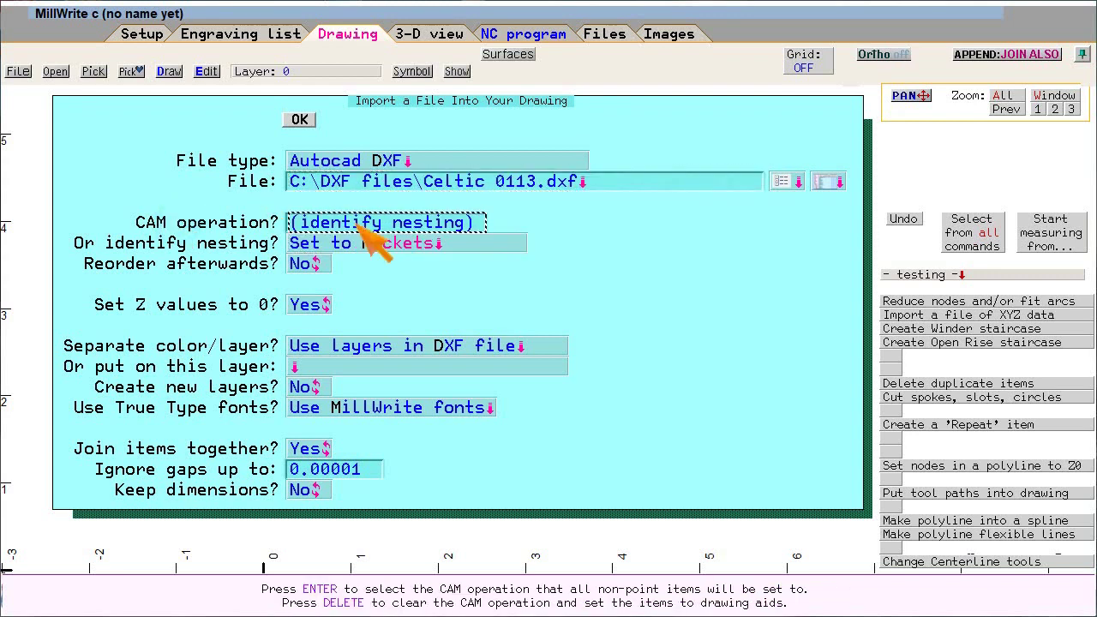
{"action": "left_click", "coordinate": [354, 224]}
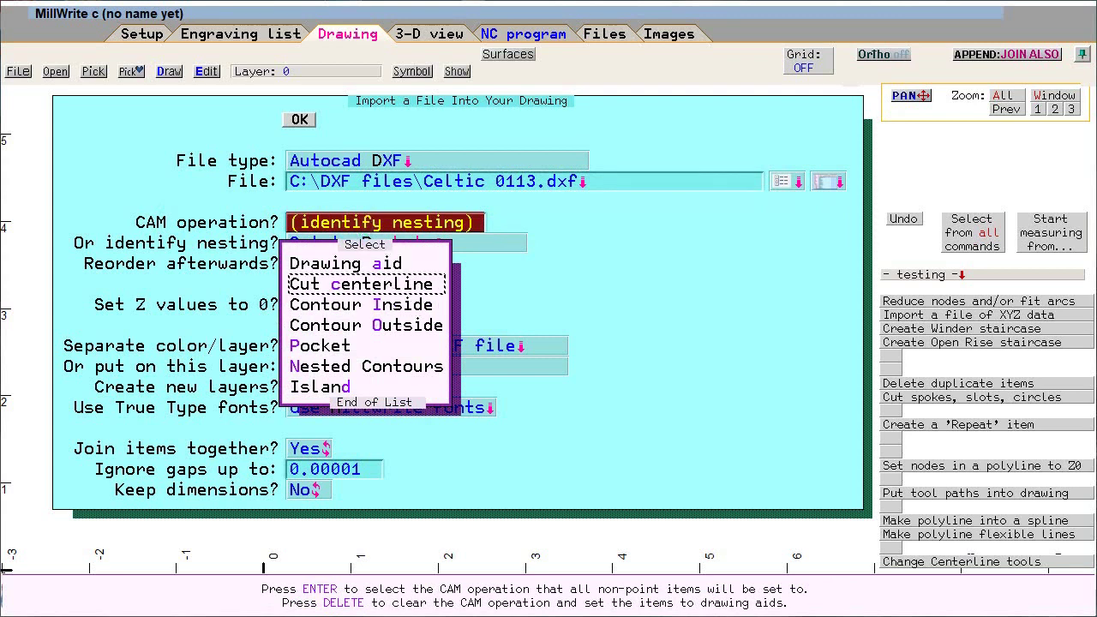
{"action": "left_click", "coordinate": [435, 284]}
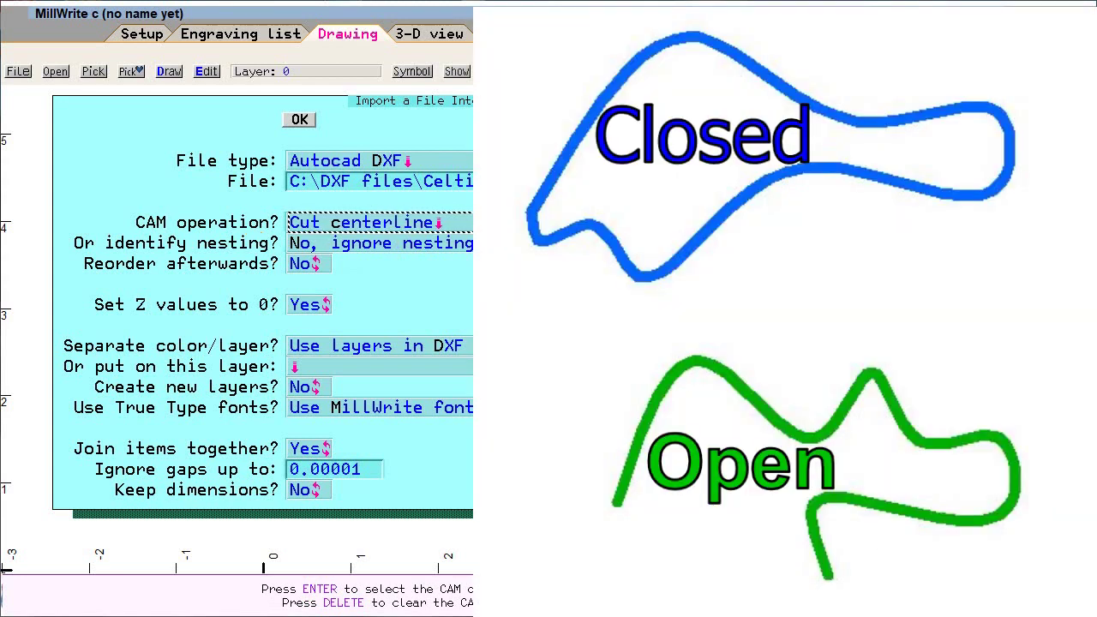
{"action": "left_click", "coordinate": [238, 243]}
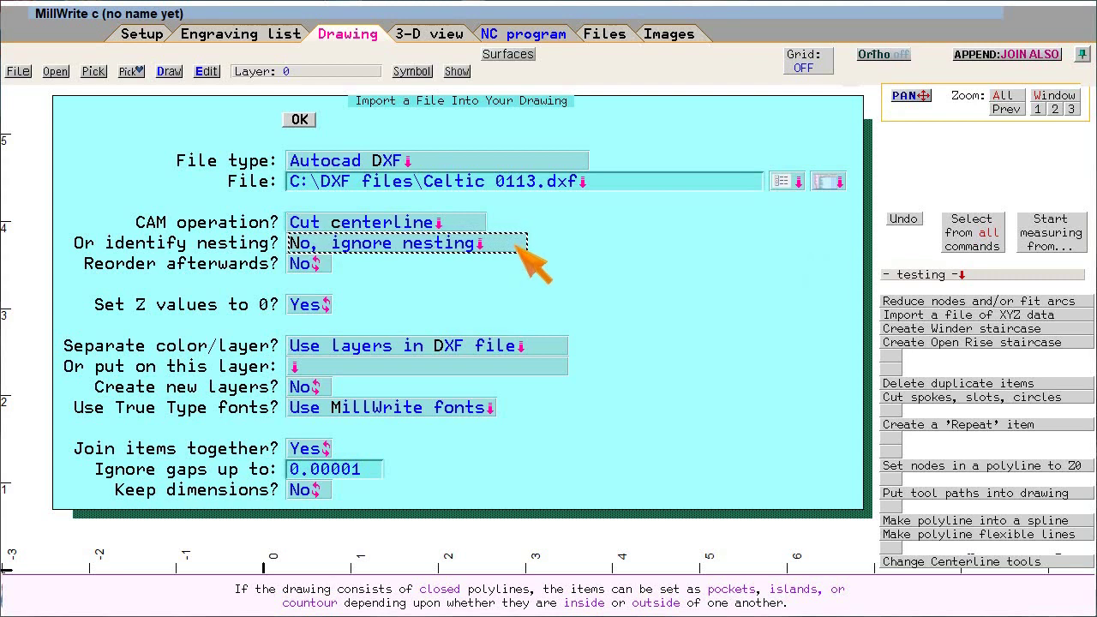
Set 'Or identify nesting?' to outside items as Pockets, inside items as Islands
{"action": "left_click", "coordinate": [514, 247]}
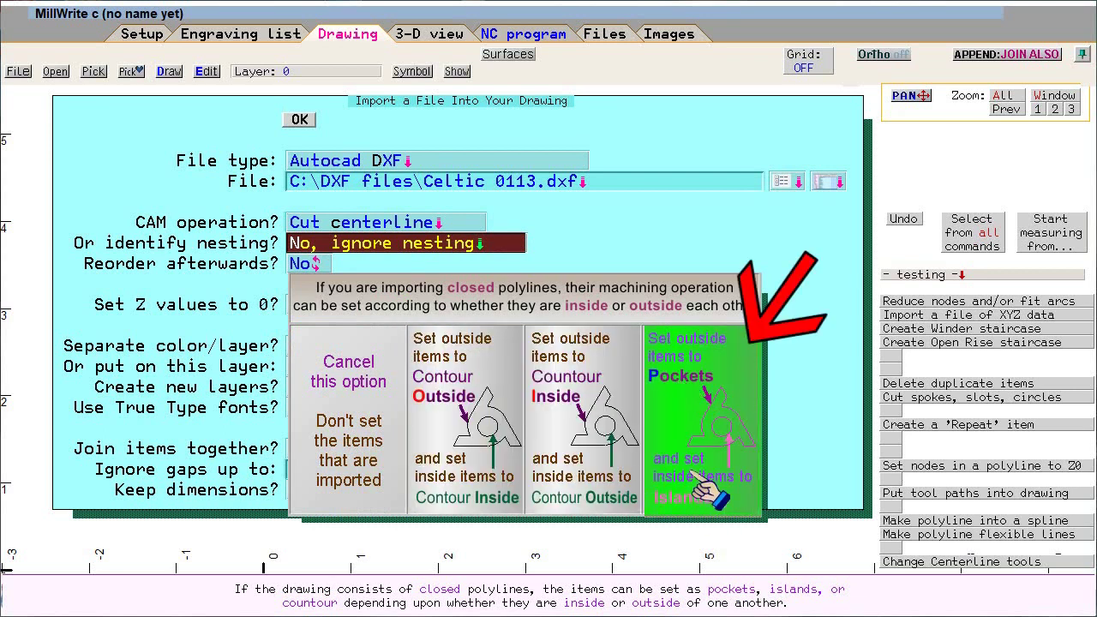
{"action": "left_click", "coordinate": [726, 507]}
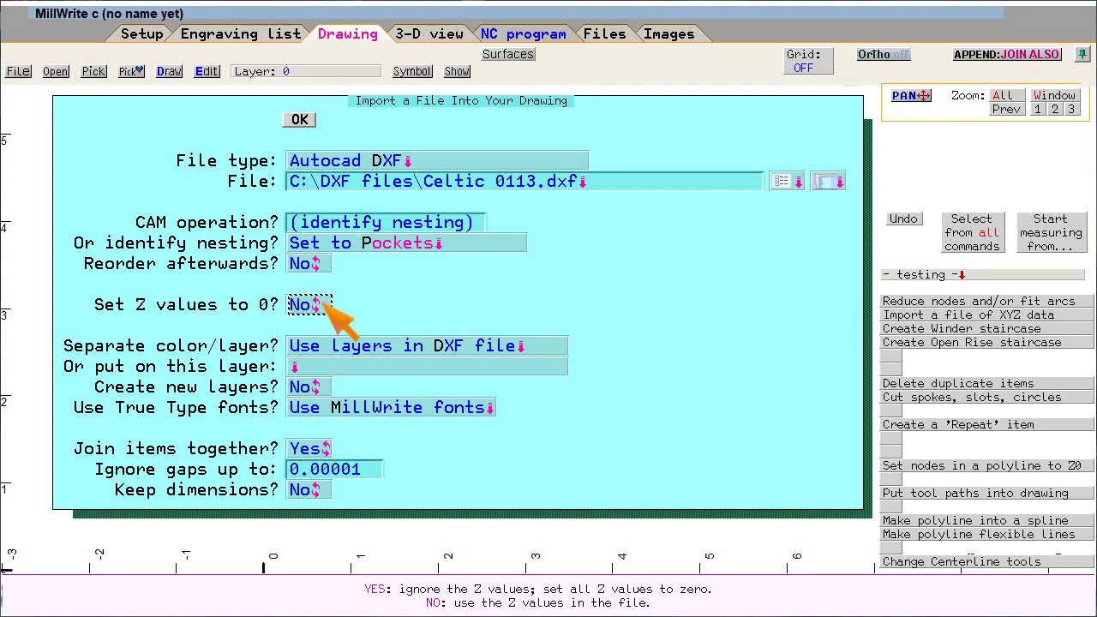
Set Z values to 0 to Yes, keeping the 0.00001 join gap and Keep dimensions No
{"action": "left_click", "coordinate": [324, 301]}
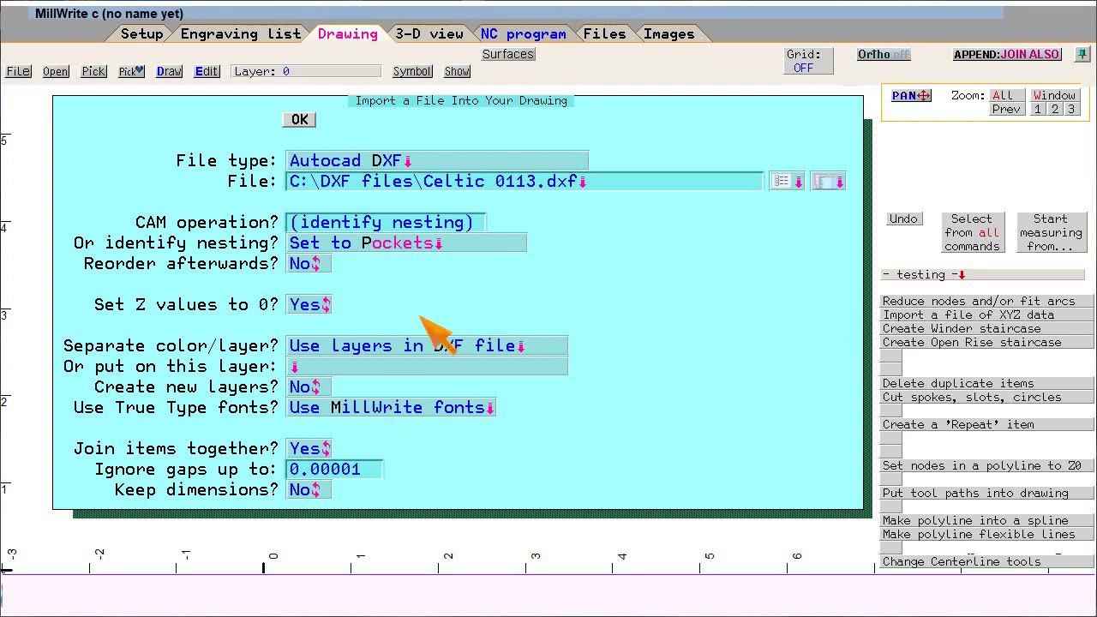
{"action": "key", "text": "Tab"}
{"action": "key", "text": "Tab"}
{"action": "key", "text": "Tab"}
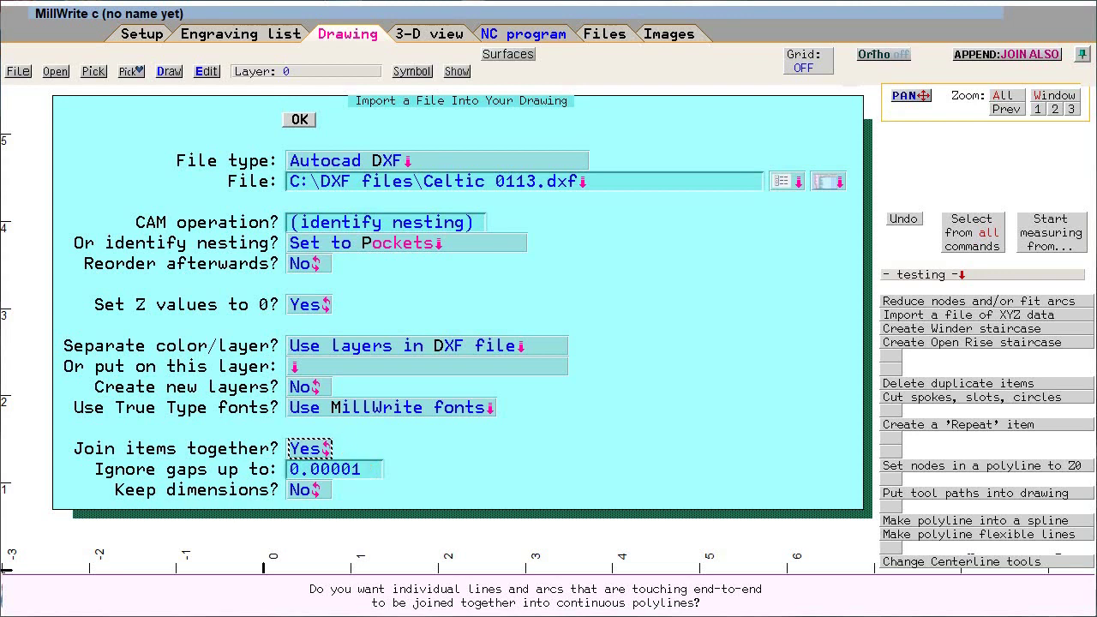
{"action": "left_click", "coordinate": [325, 469]}
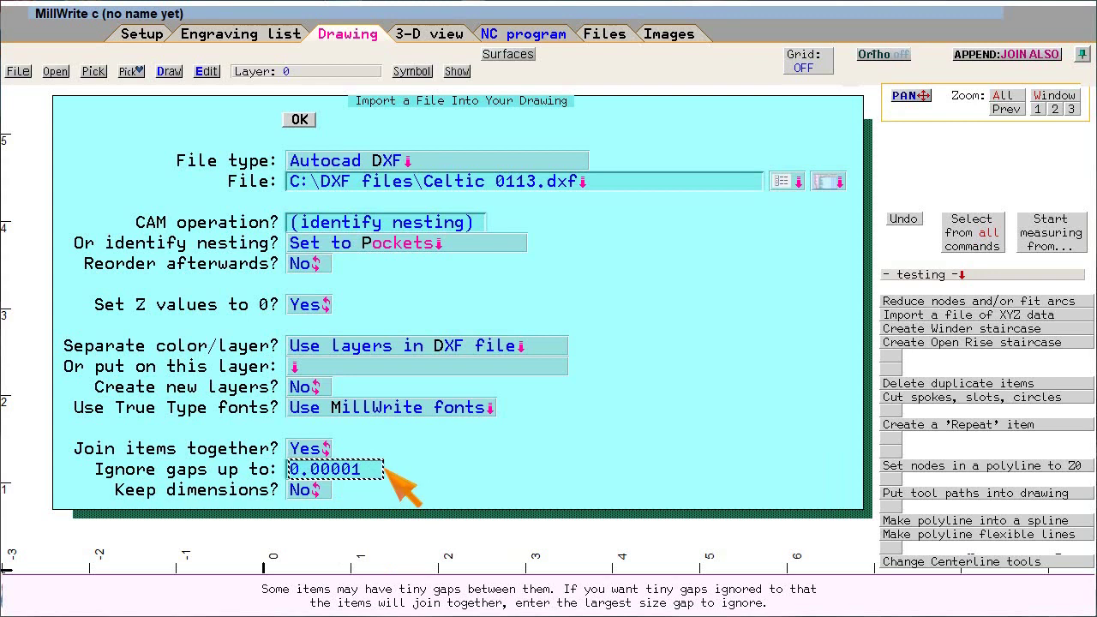
{"action": "key", "text": "Tab"}
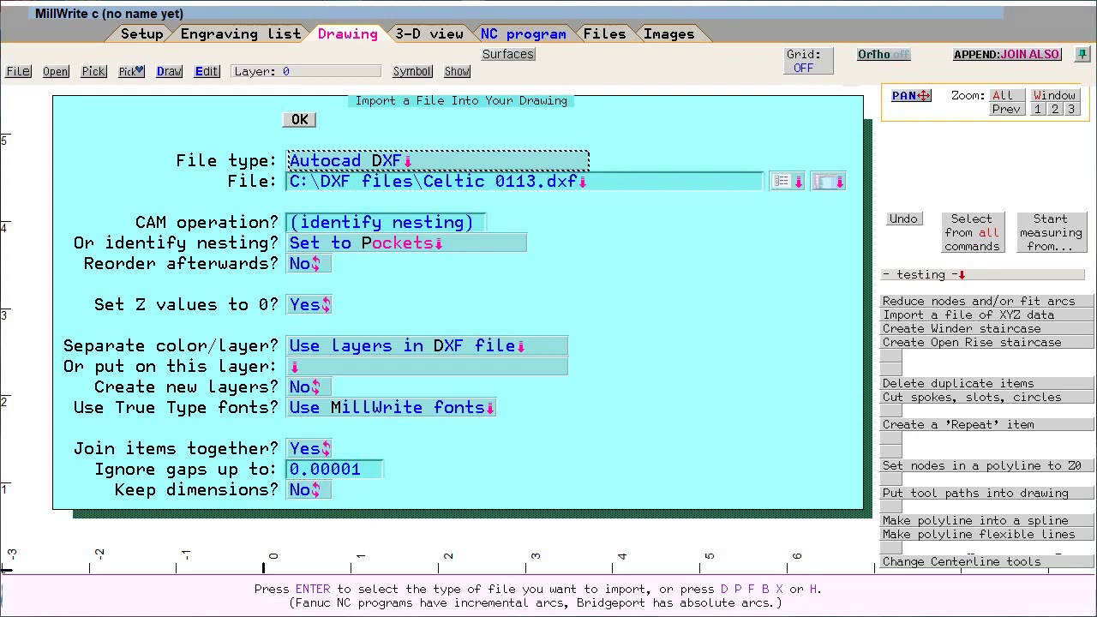
Confirm the import with OK so the Celtic 0113 cross loads into the drawing
{"action": "left_click", "coordinate": [299, 119]}
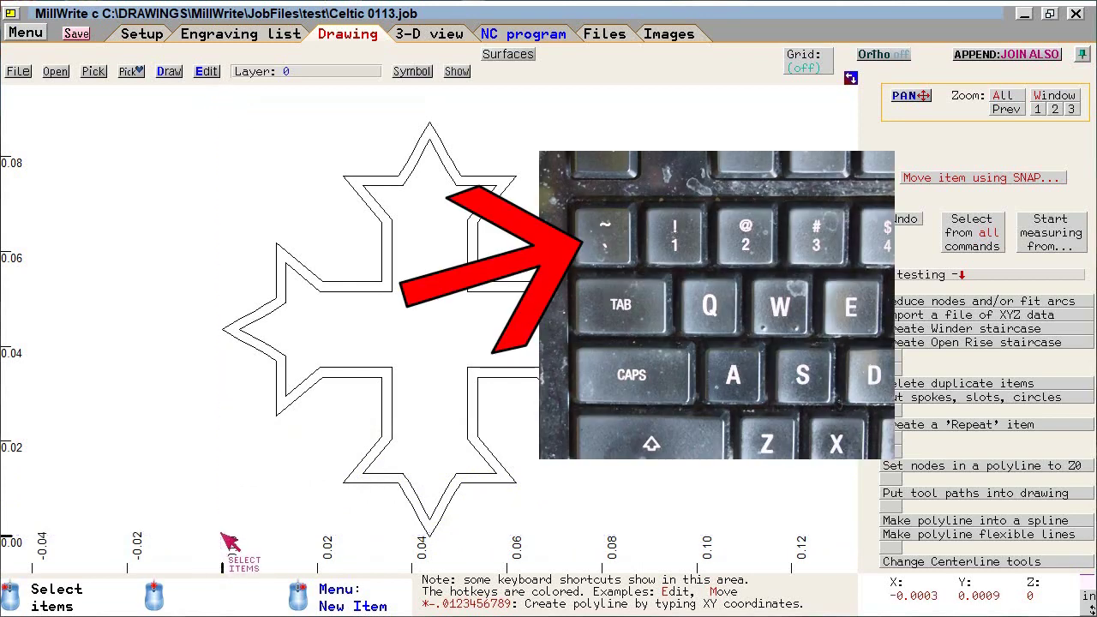
Set 'Show a crosshairs?' to Yes in the Grid settings and apply
{"action": "left_click", "coordinate": [802, 74]}
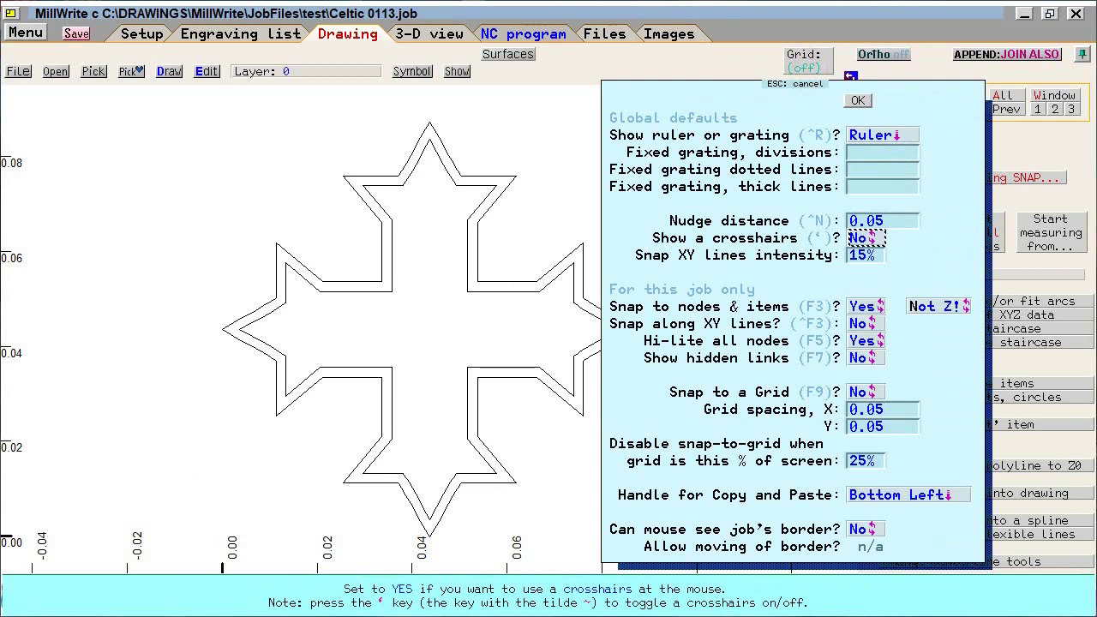
{"action": "left_click", "coordinate": [874, 239]}
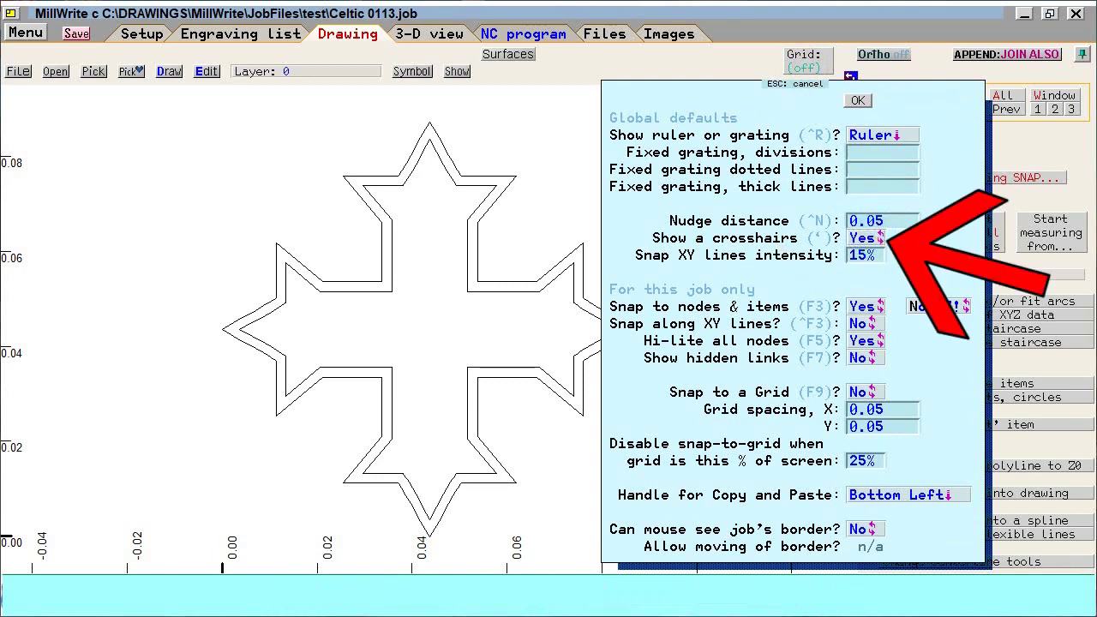
{"action": "left_click", "coordinate": [857, 100]}
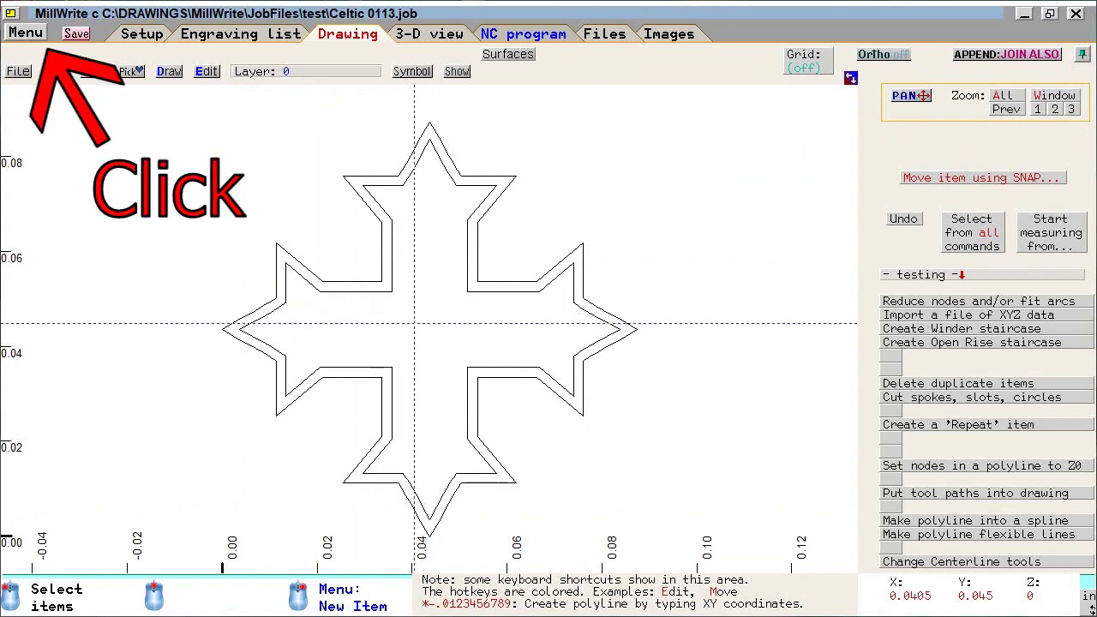
Set the X0, Y0 location to the centre of the visible items
{"action": "left_click", "coordinate": [25, 31]}
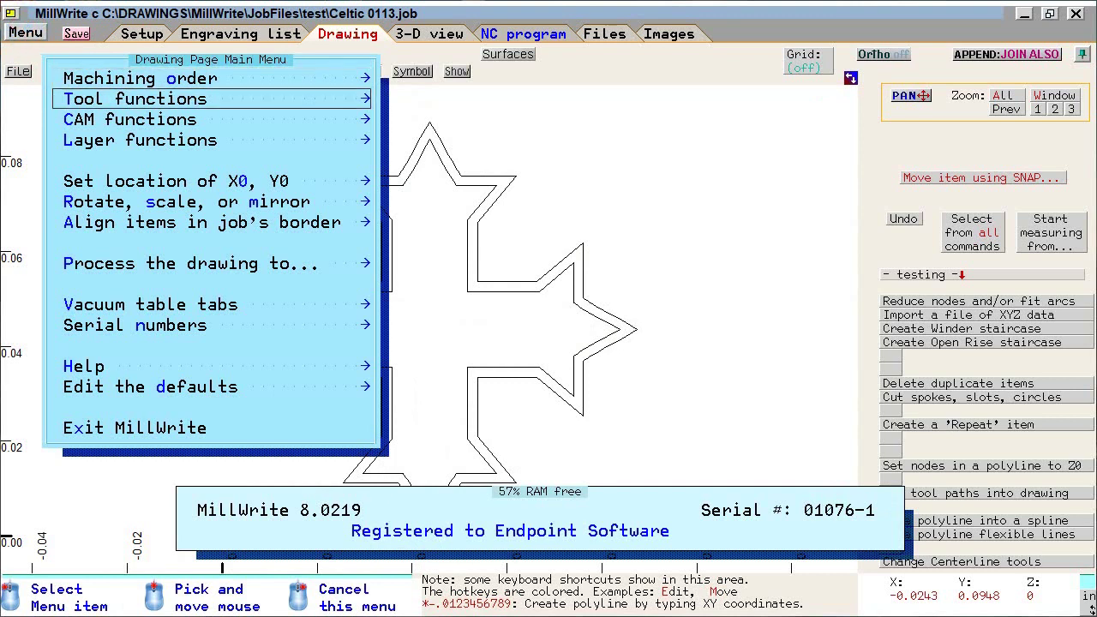
{"action": "left_click", "coordinate": [148, 181]}
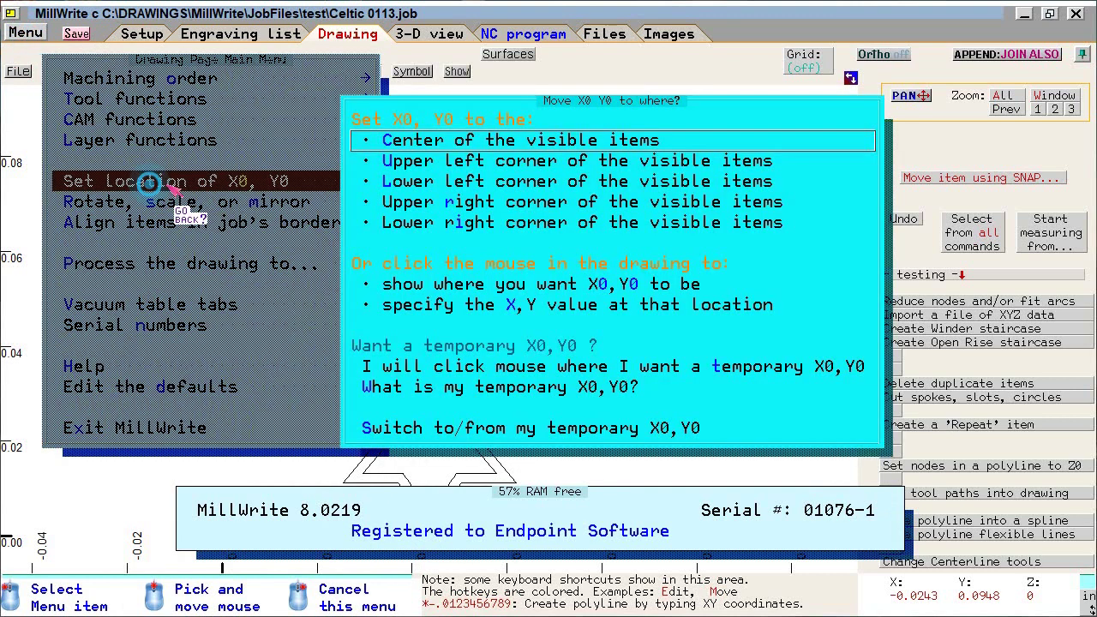
{"action": "left_click", "coordinate": [616, 150]}
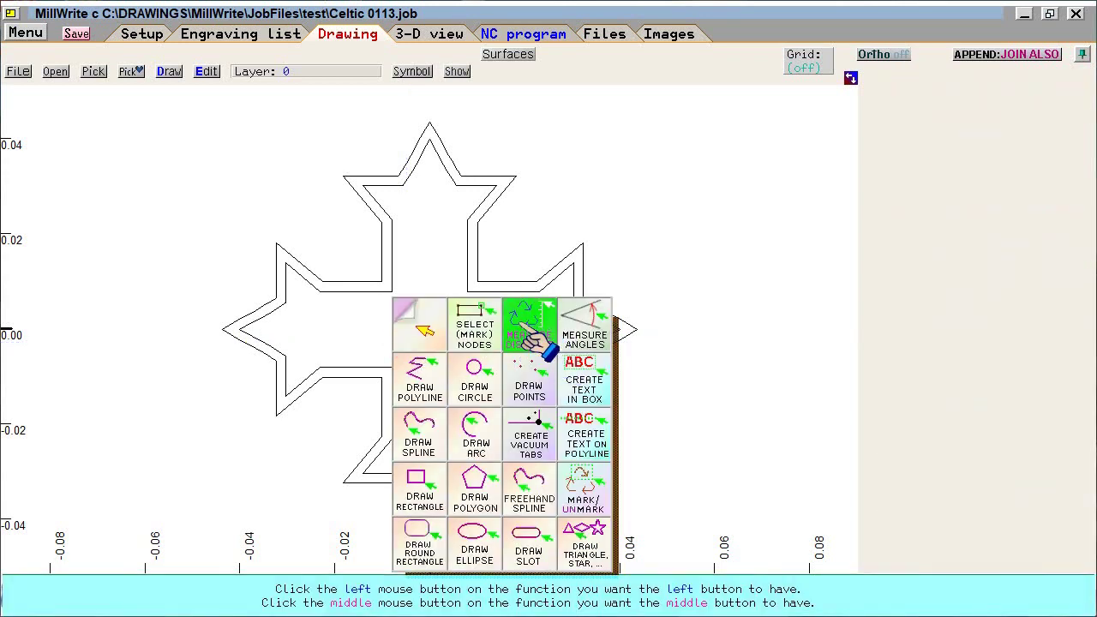
Measure the Celtic cross from left tip to right tip, reading about 0.0875, then bring up the main menu
{"action": "left_click", "coordinate": [531, 336]}
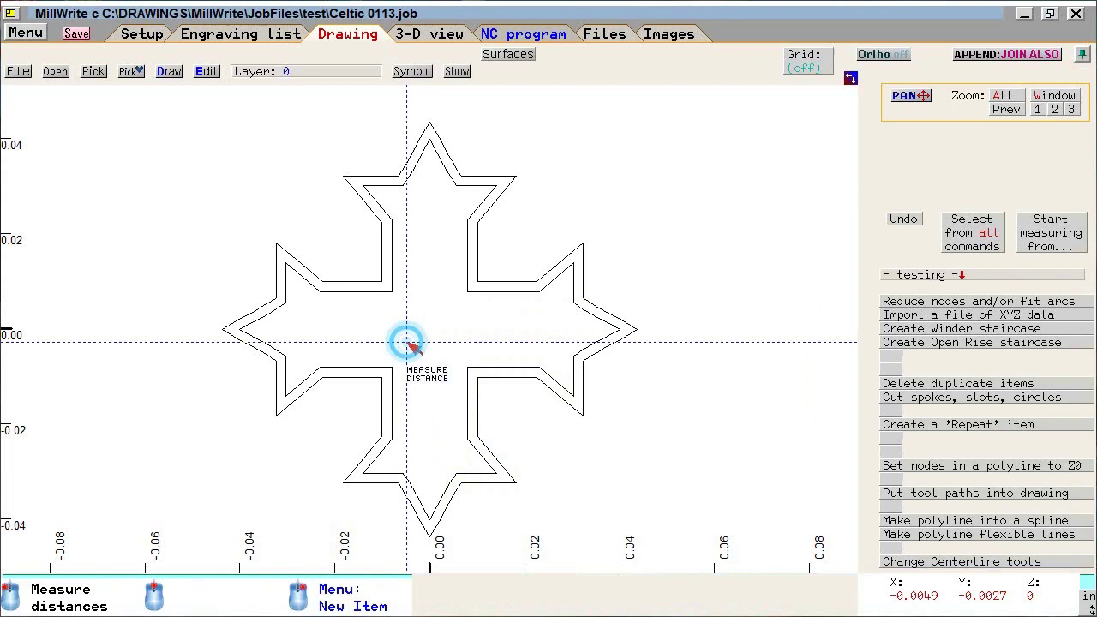
{"action": "left_click", "coordinate": [221, 333]}
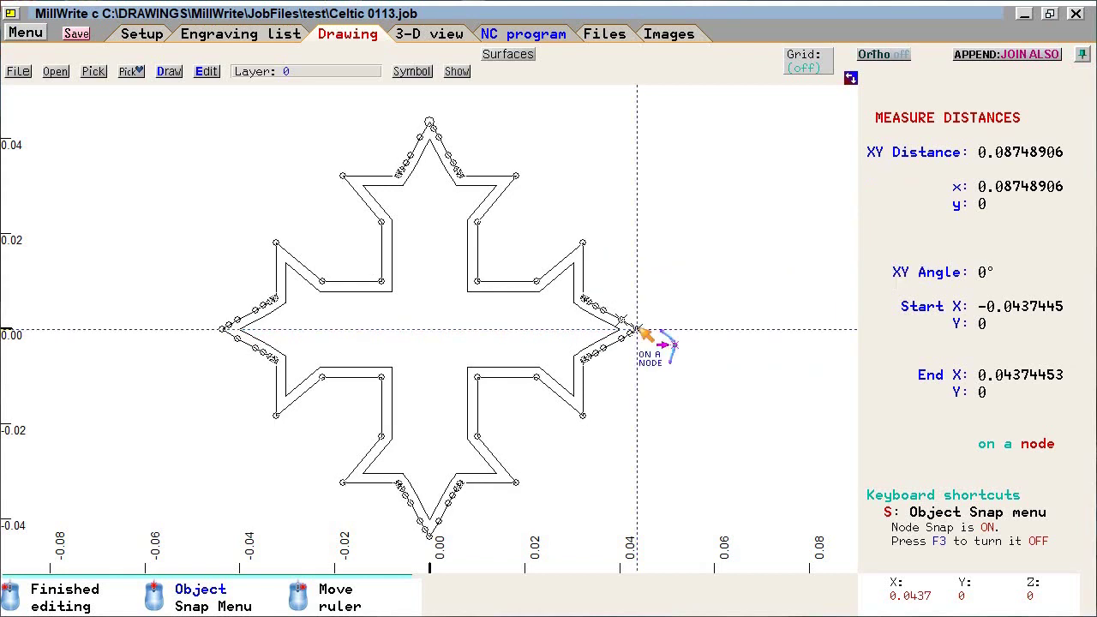
{"action": "left_click", "coordinate": [637, 330]}
{"action": "left_click", "coordinate": [419, 321]}
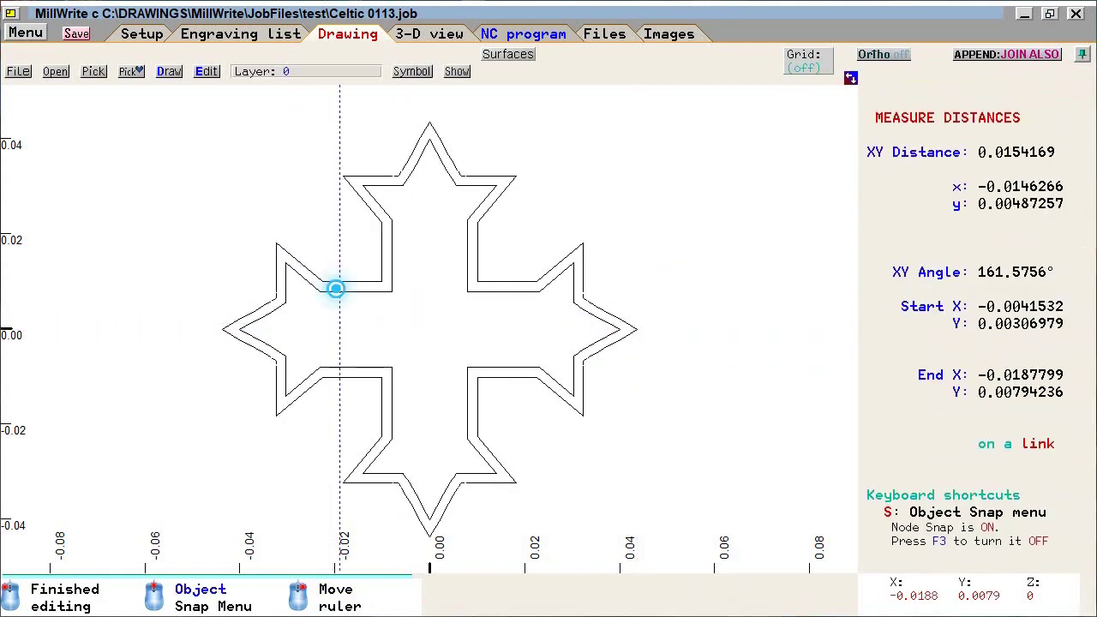
{"action": "left_click", "coordinate": [335, 289]}
Scale the whole cross job by a factor of 25.4 in X and Y
{"action": "left_click", "coordinate": [26, 32]}
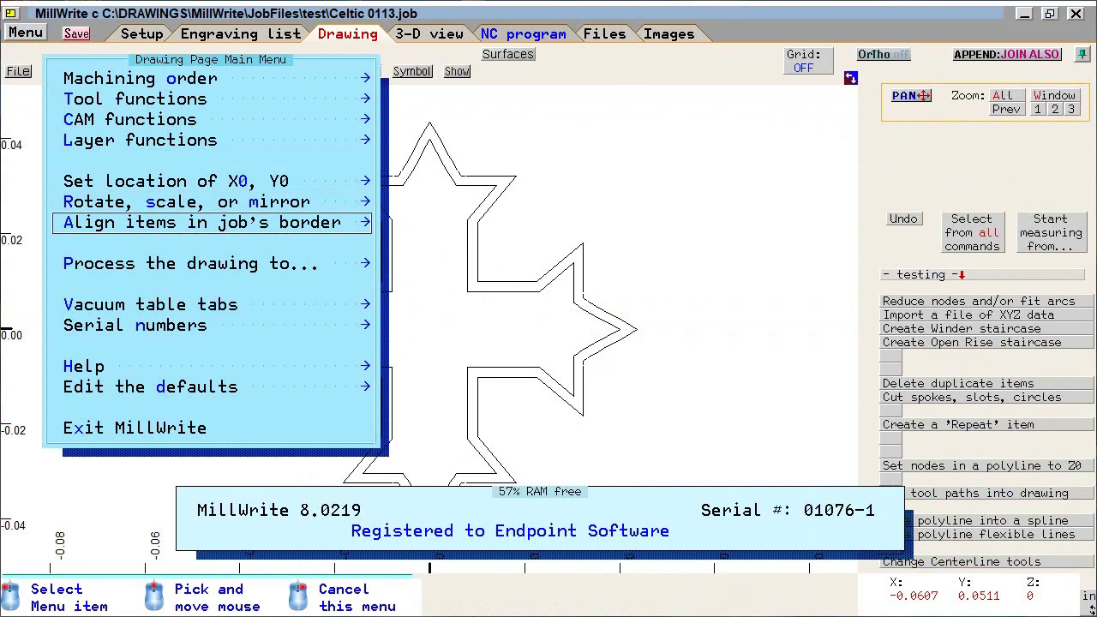
{"action": "left_click", "coordinate": [137, 203]}
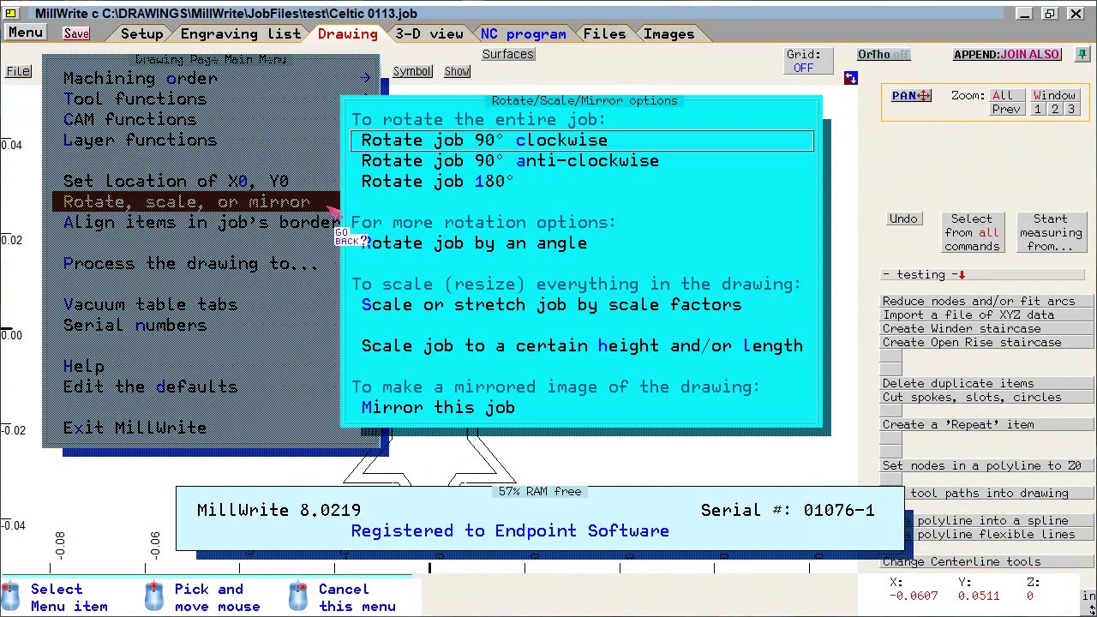
{"action": "left_click", "coordinate": [521, 319]}
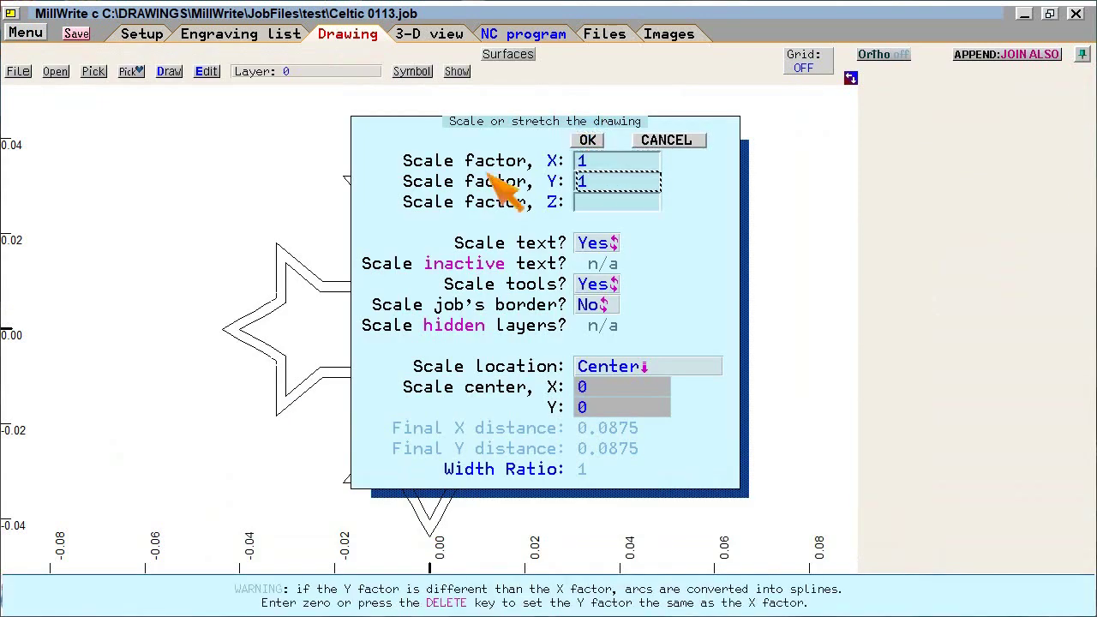
{"action": "key", "text": "Up"}
{"action": "type", "text": "2"}
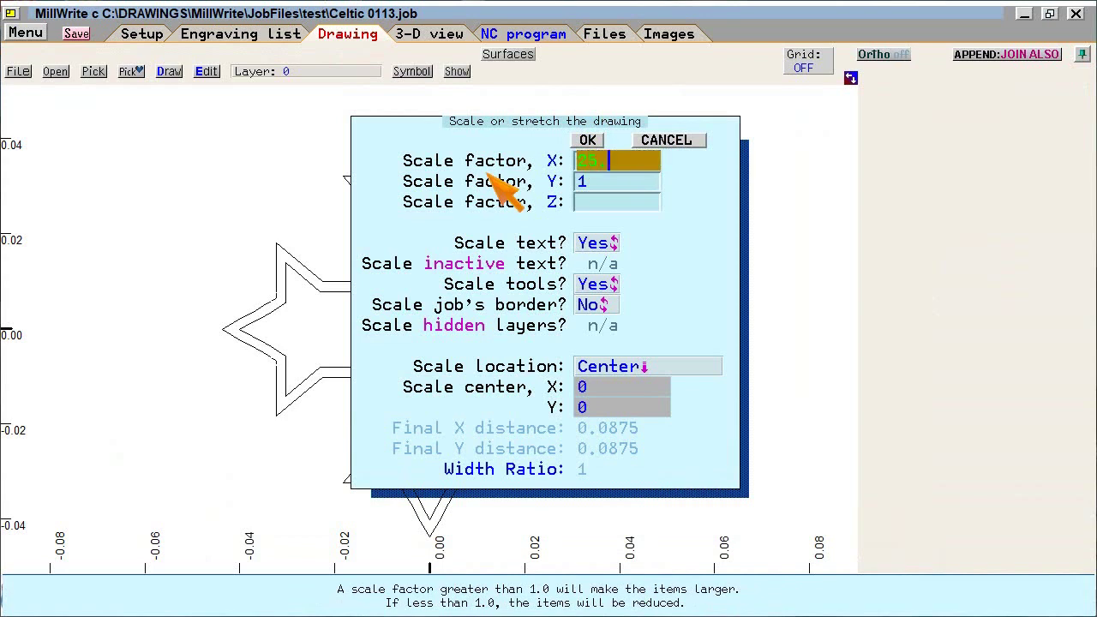
{"action": "type", "text": "5.4"}
{"action": "left_click", "coordinate": [587, 147]}
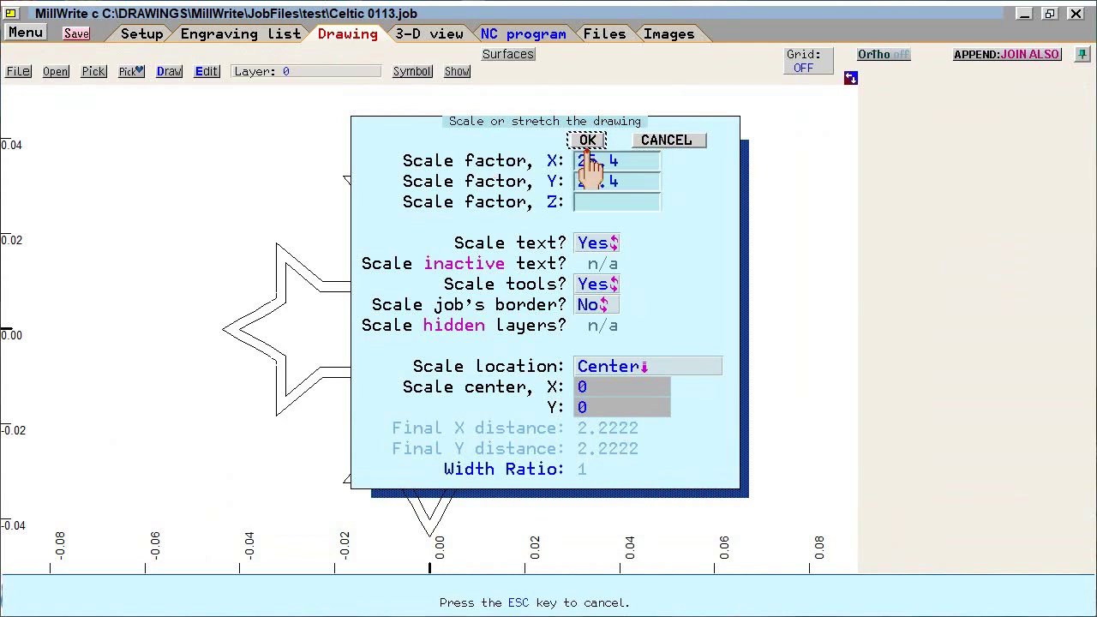
{"action": "left_click", "coordinate": [656, 160]}
{"action": "left_click", "coordinate": [587, 142]}
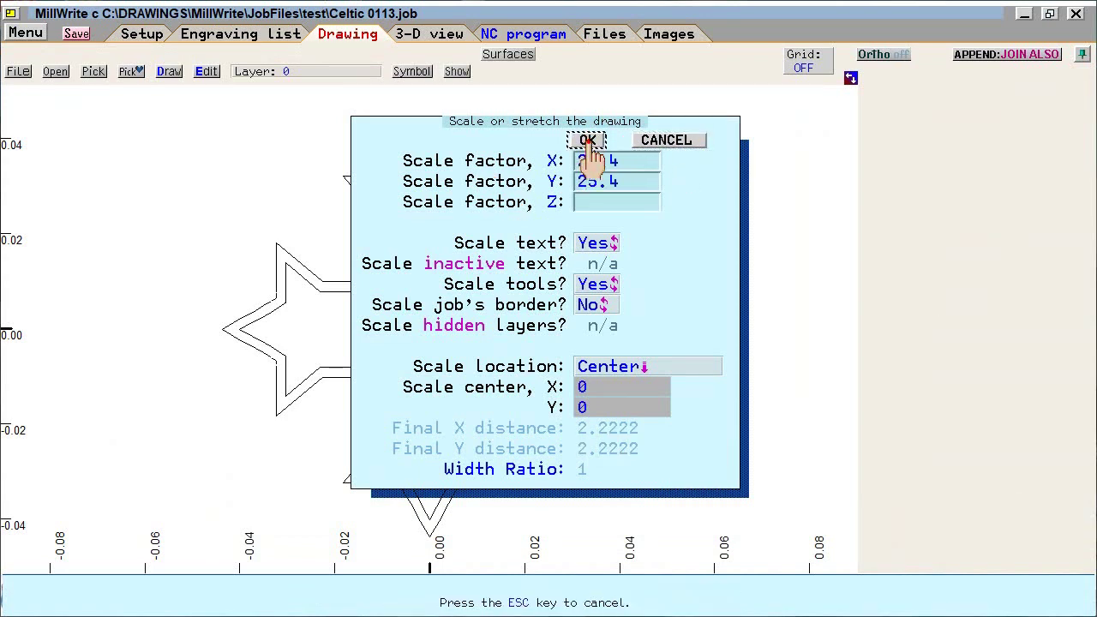
{"action": "left_click", "coordinate": [587, 143]}
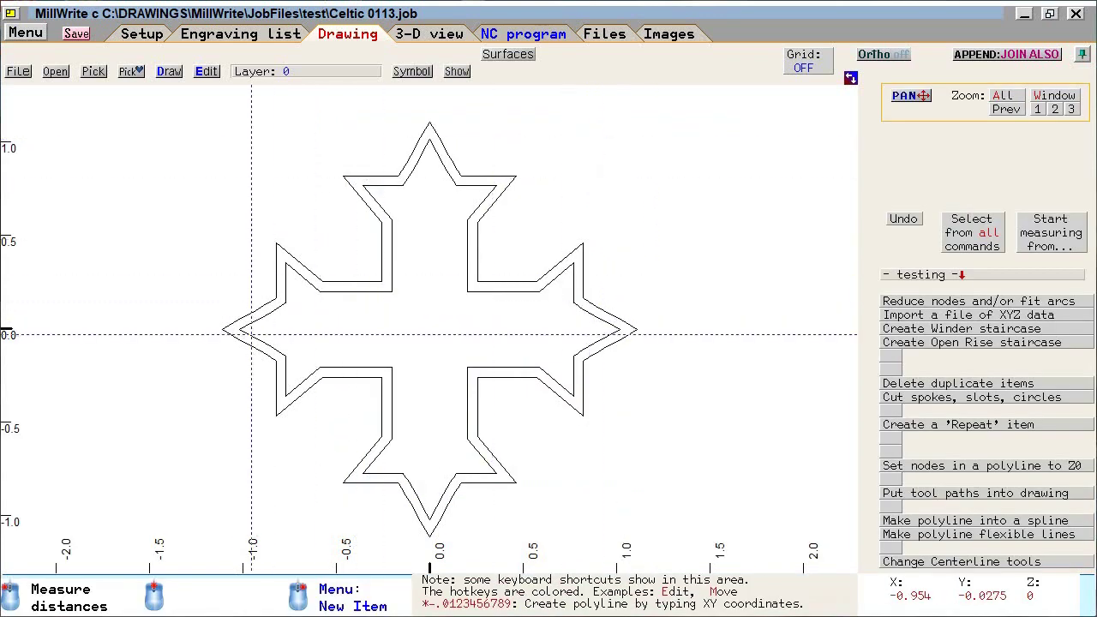
{"action": "left_click", "coordinate": [227, 327]}
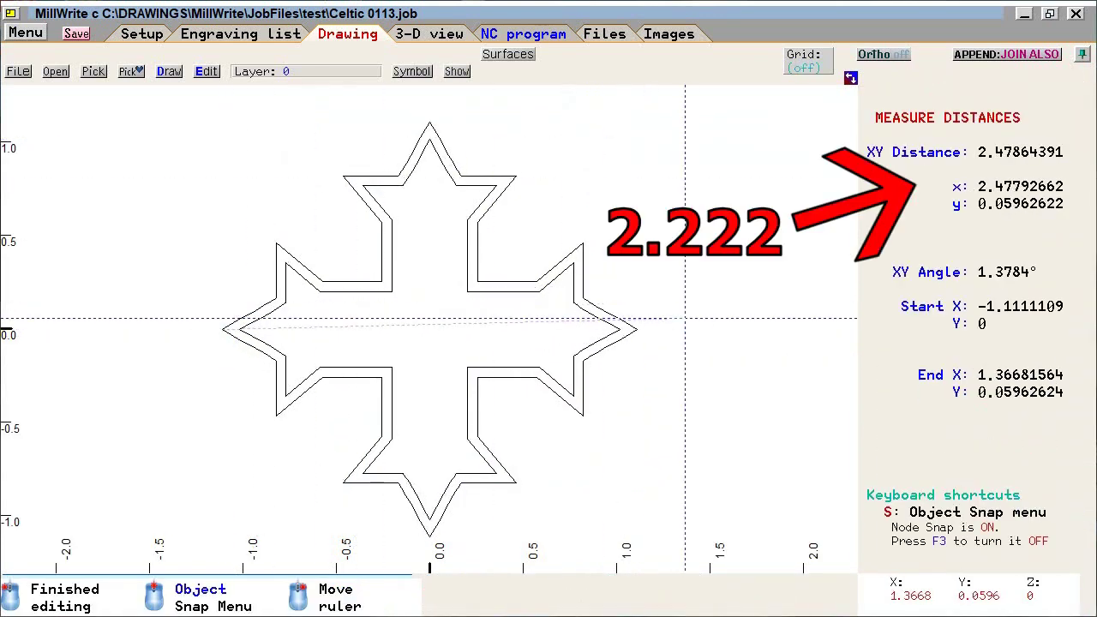
{"action": "left_click", "coordinate": [639, 330]}
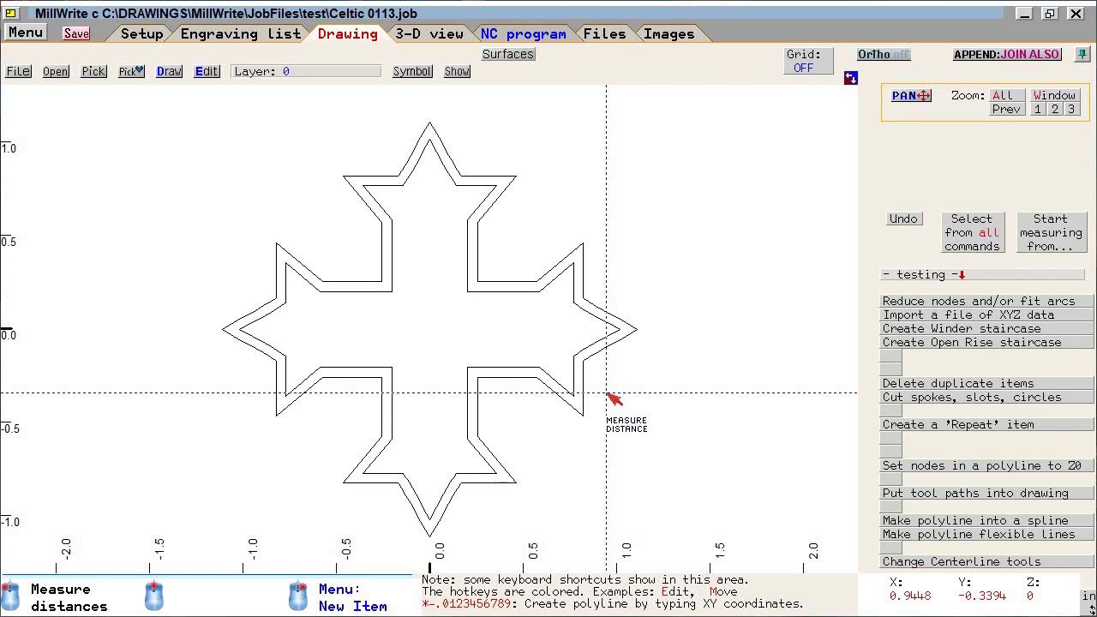
Show the cross outline's Tool settings: pocket at 1.524 final depth with a 1.5875 tool
{"action": "left_click", "coordinate": [637, 330]}
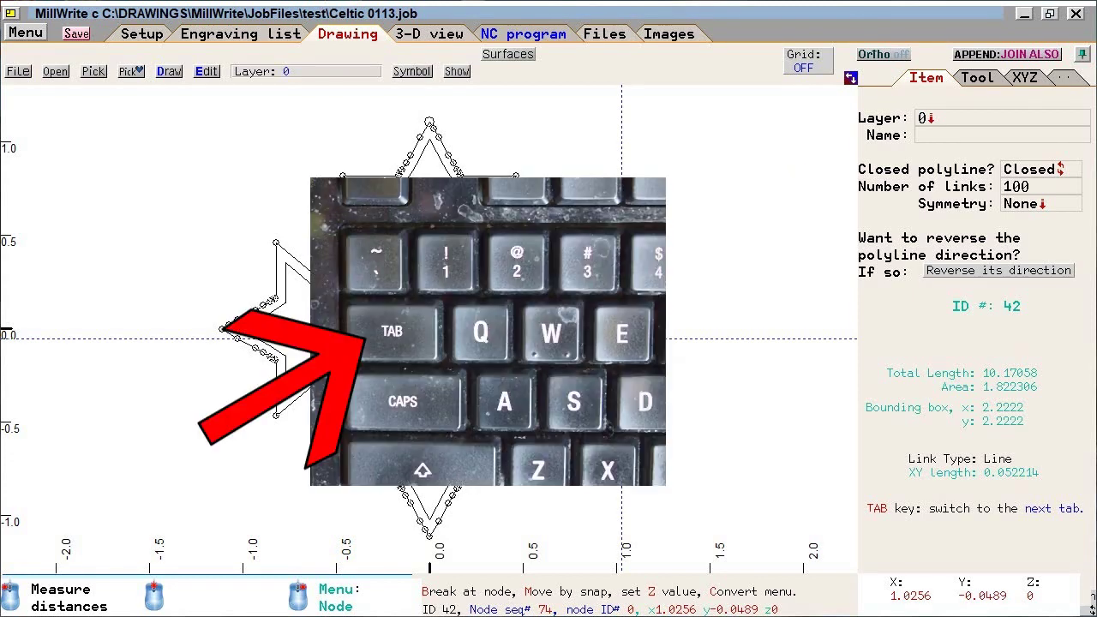
{"action": "key", "text": "Tab"}
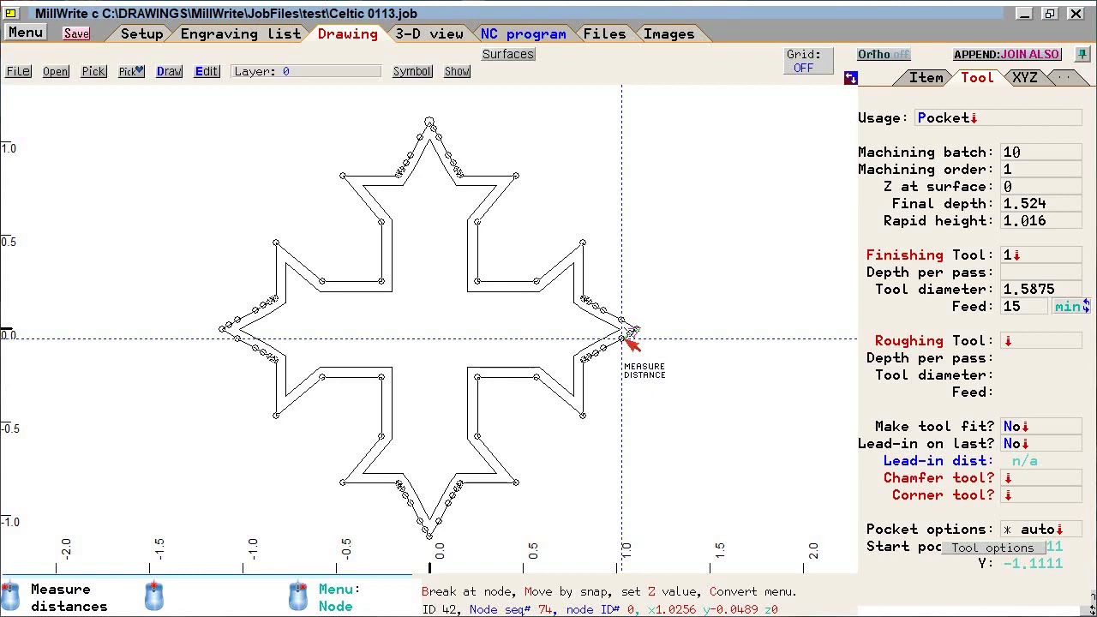
{"action": "left_click", "coordinate": [625, 338]}
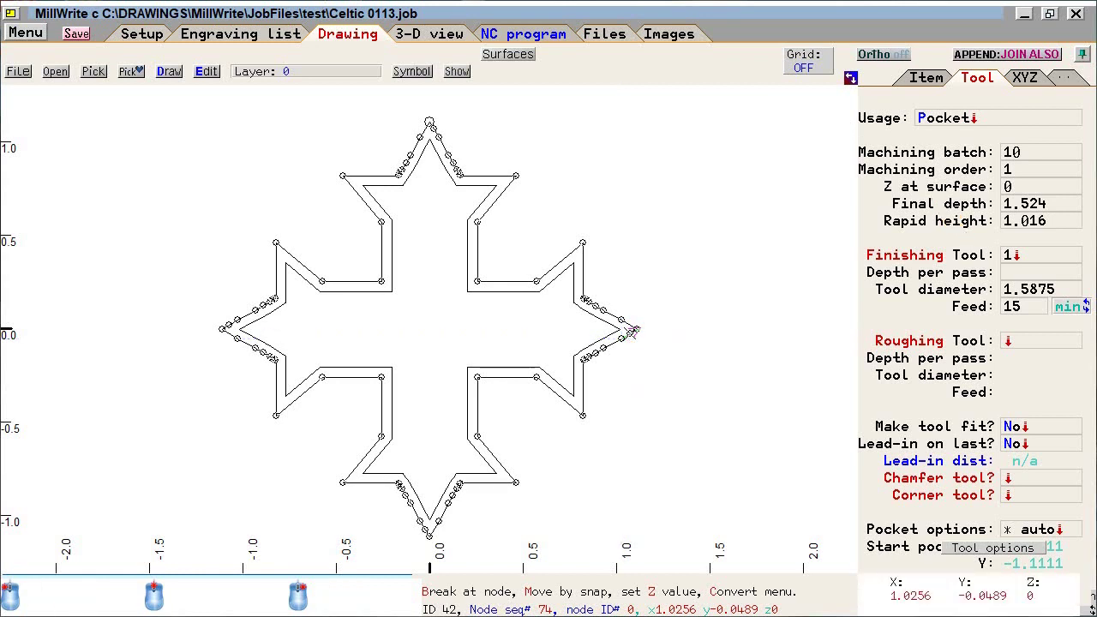
{"action": "left_click", "coordinate": [1040, 203]}
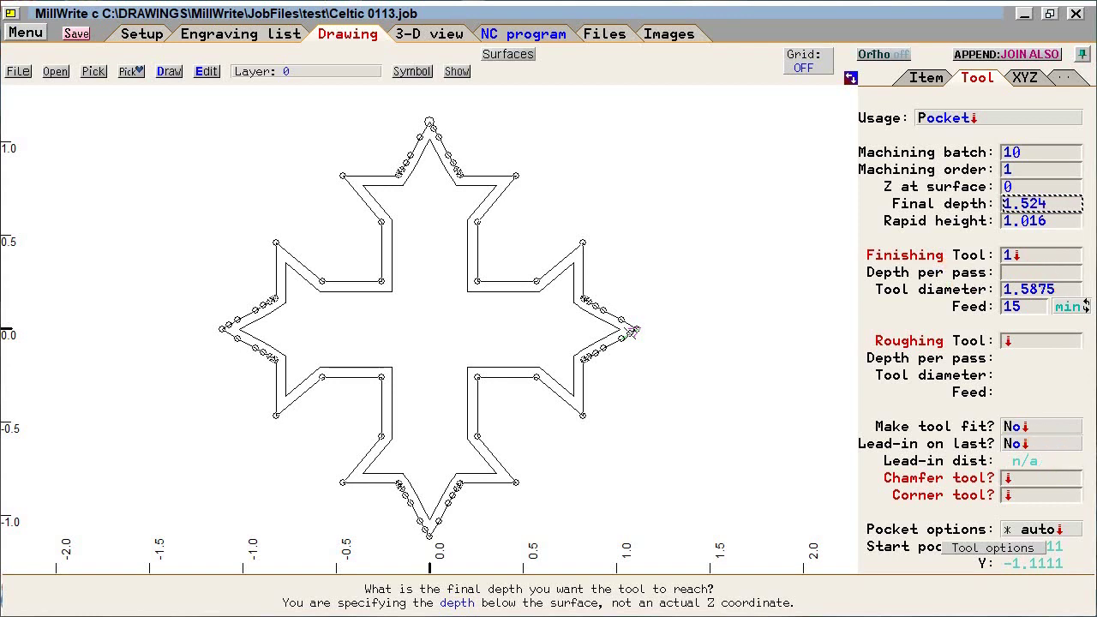
Accept the pocket's finishing tool settings: tool 1, 1.5875 diameter, feed 15
{"action": "left_click", "coordinate": [1013, 254]}
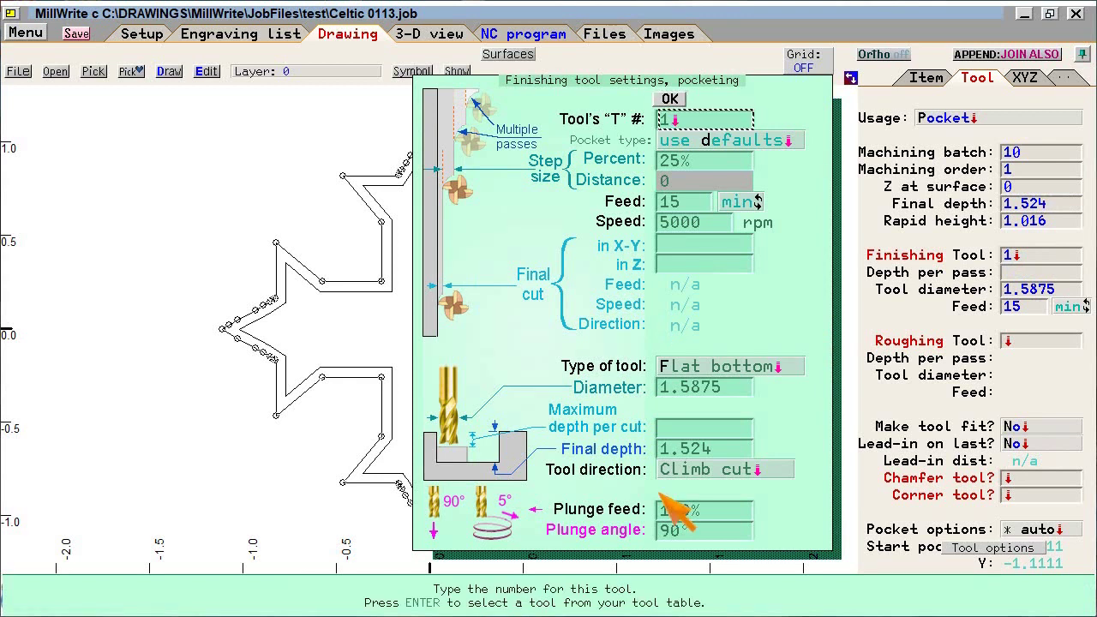
{"action": "left_click", "coordinate": [662, 96]}
{"action": "left_click", "coordinate": [667, 100]}
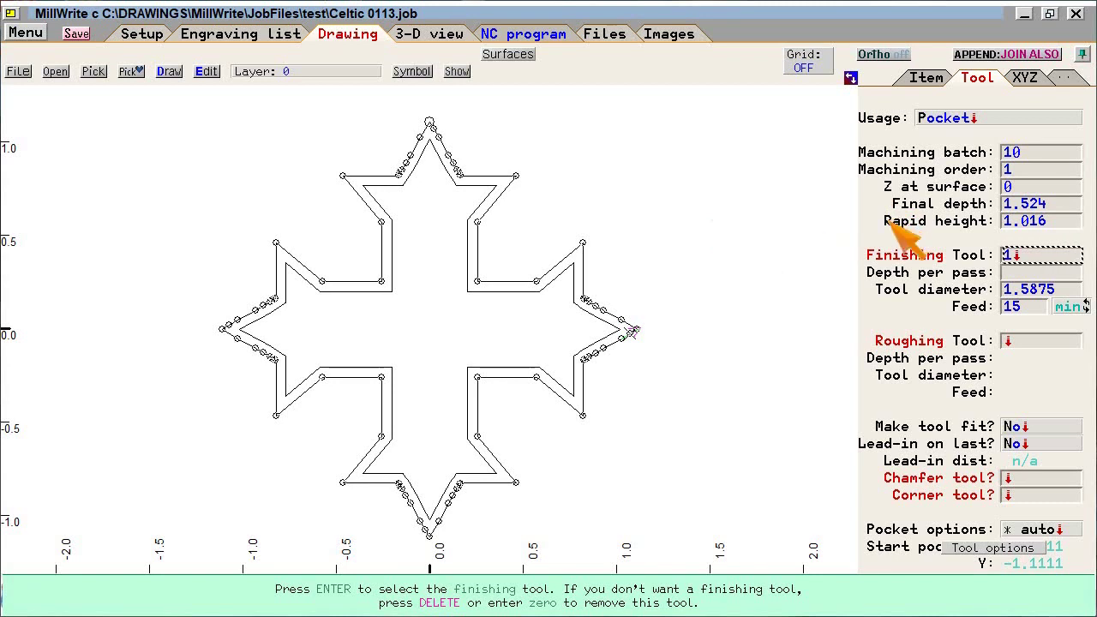
Check the outer outline's rapid height, then view the inner outline as an island in batch 10
{"action": "left_click", "coordinate": [791, 225]}
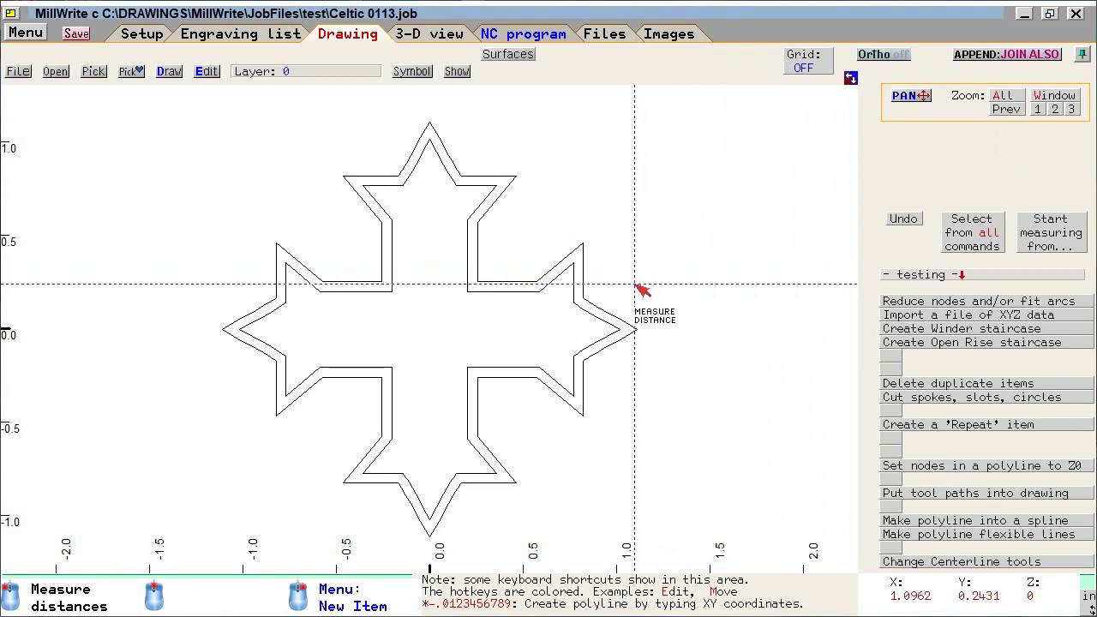
{"action": "left_click", "coordinate": [583, 244]}
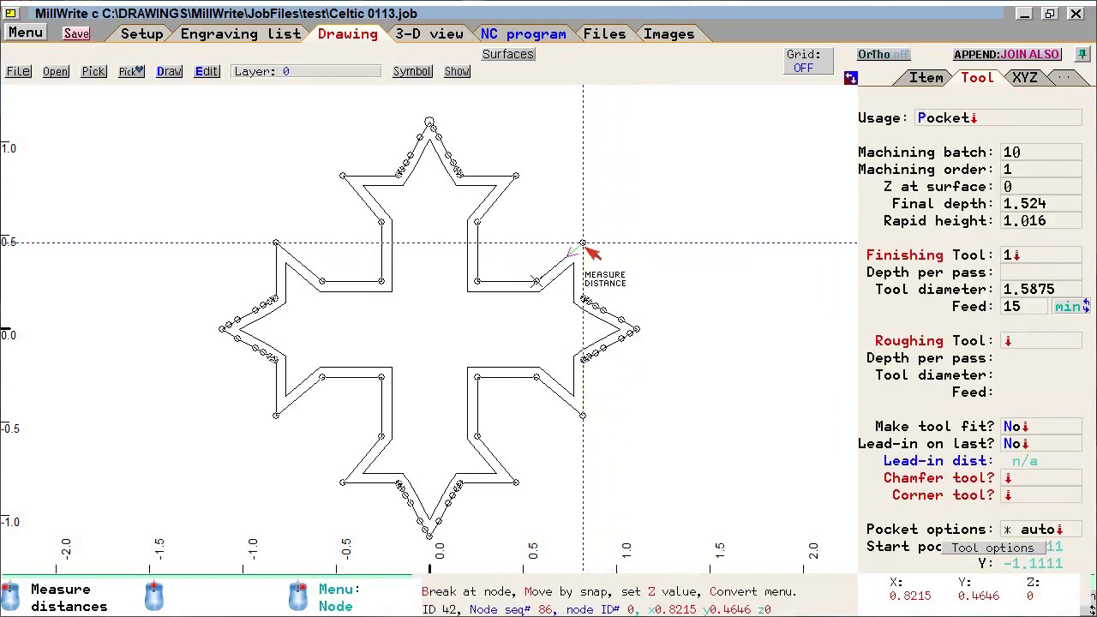
{"action": "left_click", "coordinate": [922, 225]}
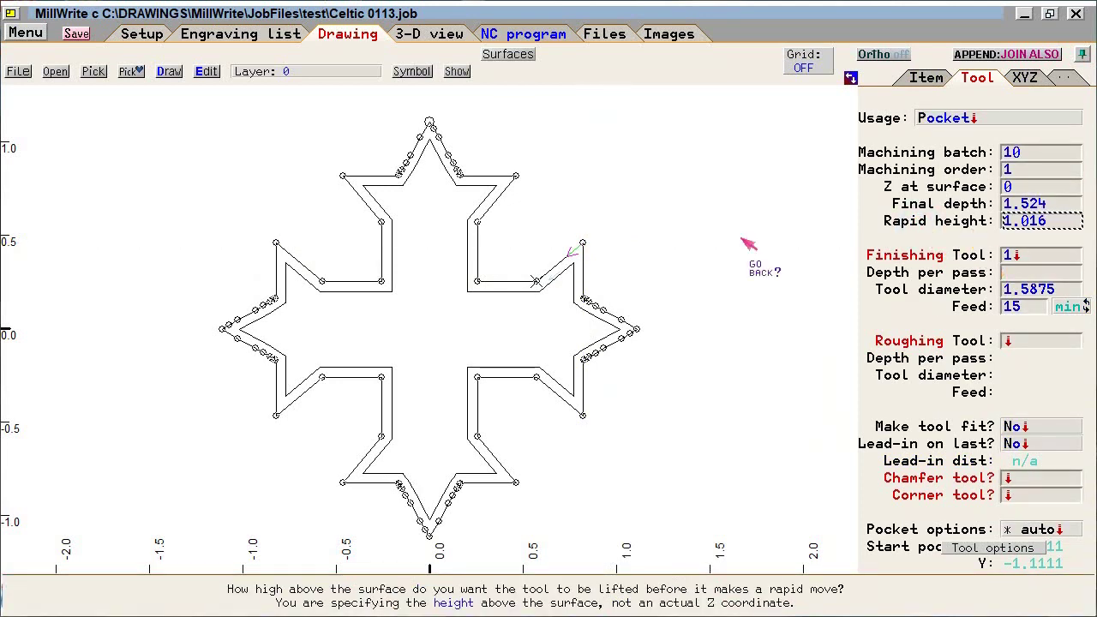
{"action": "left_click", "coordinate": [744, 243]}
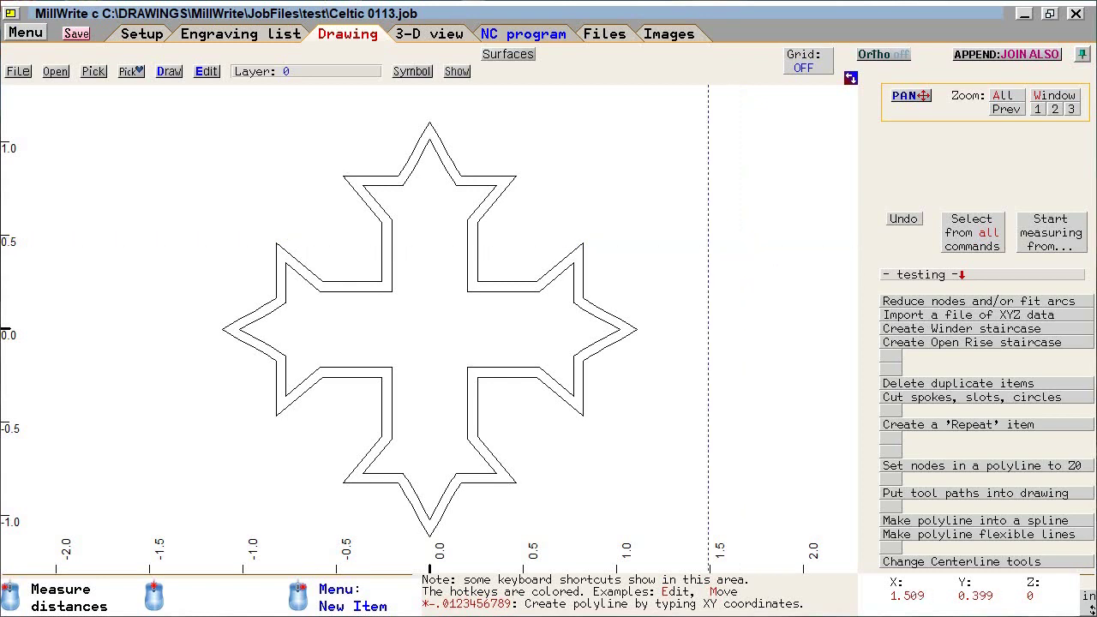
{"action": "left_click", "coordinate": [574, 278]}
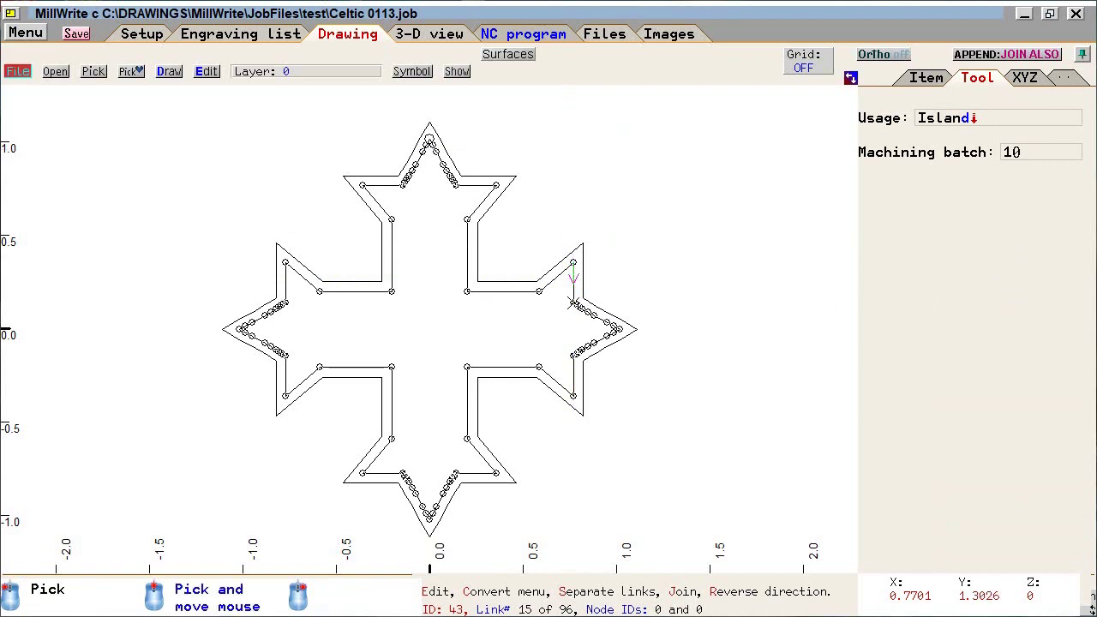
Close the Celtic 0113 job without saving and start an empty job
{"action": "left_click", "coordinate": [18, 71]}
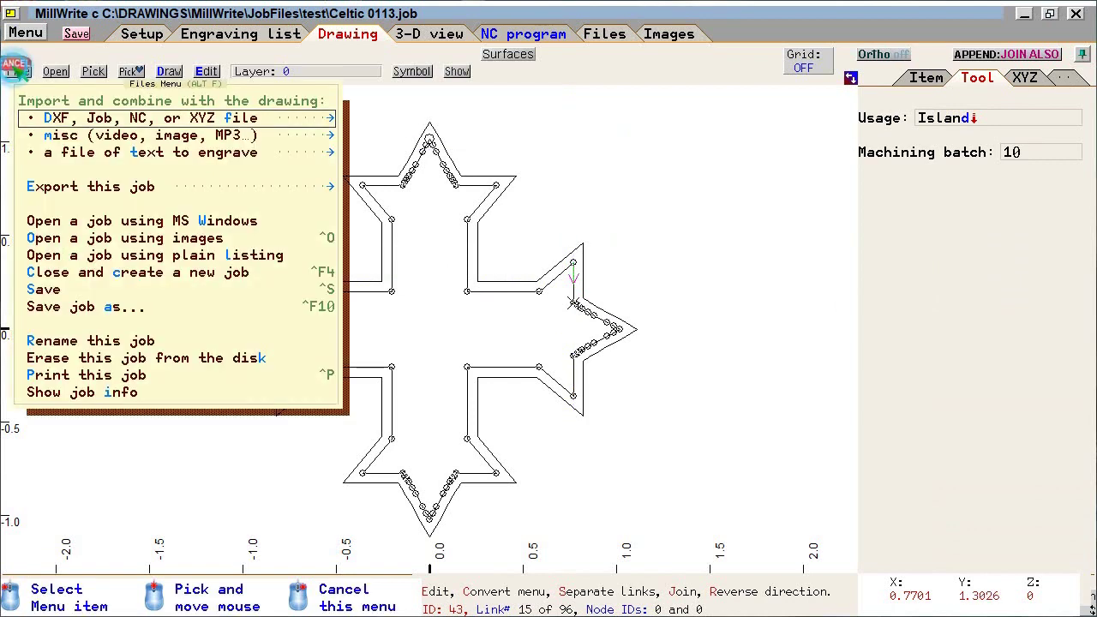
{"action": "left_click", "coordinate": [96, 279]}
{"action": "left_click", "coordinate": [385, 287]}
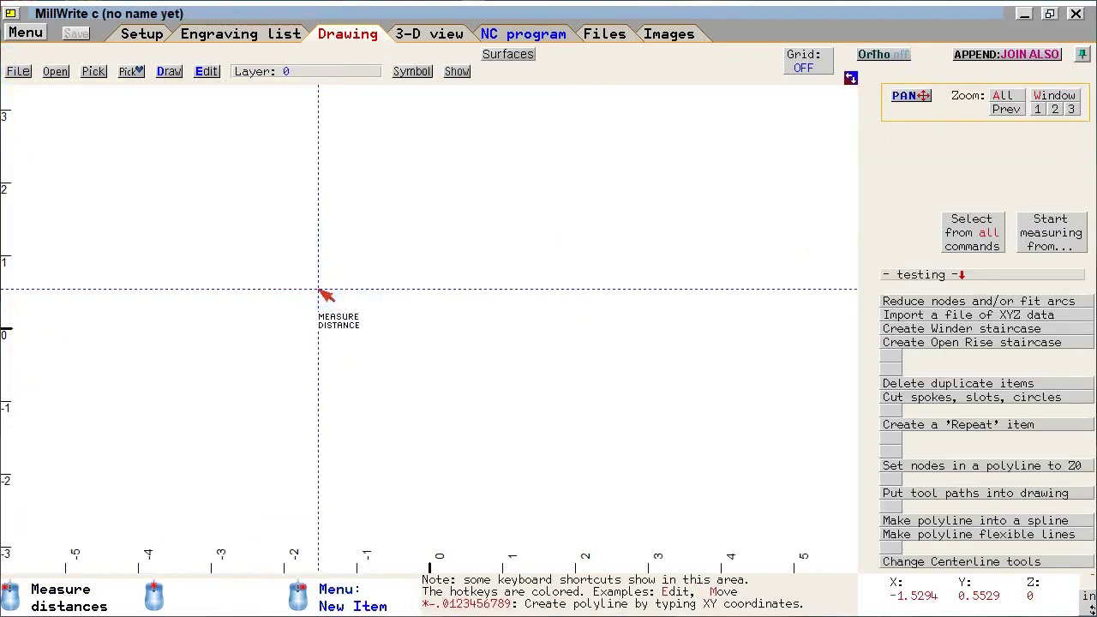
Import the Celtic 104.dxf drawing into the new job
{"action": "left_click", "coordinate": [18, 71]}
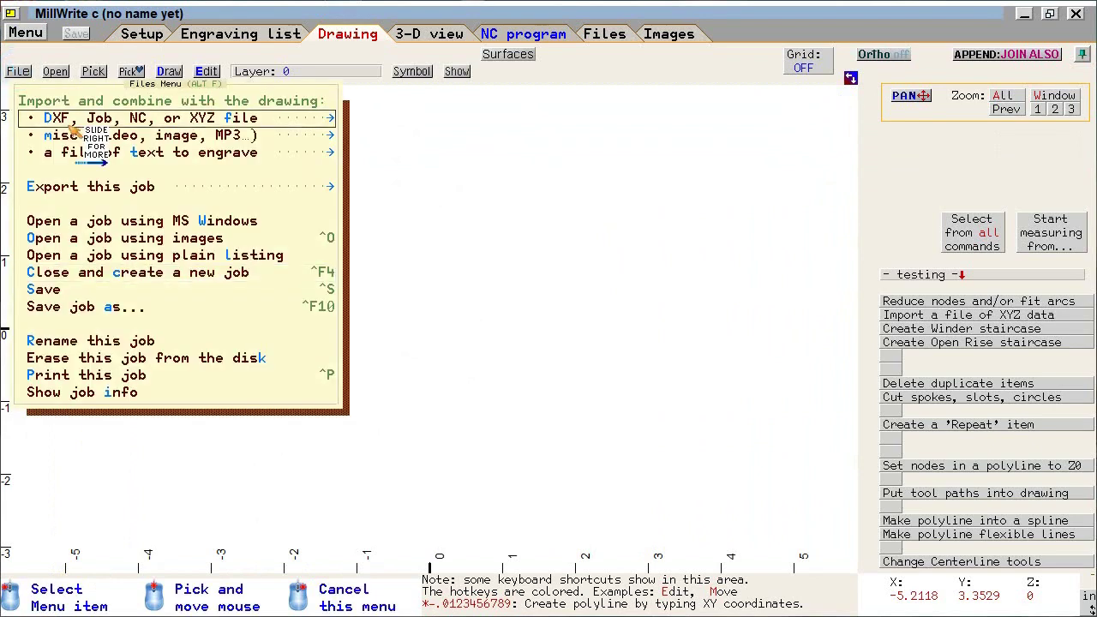
{"action": "mouse_move", "coordinate": [77, 120]}
{"action": "left_click", "coordinate": [488, 142]}
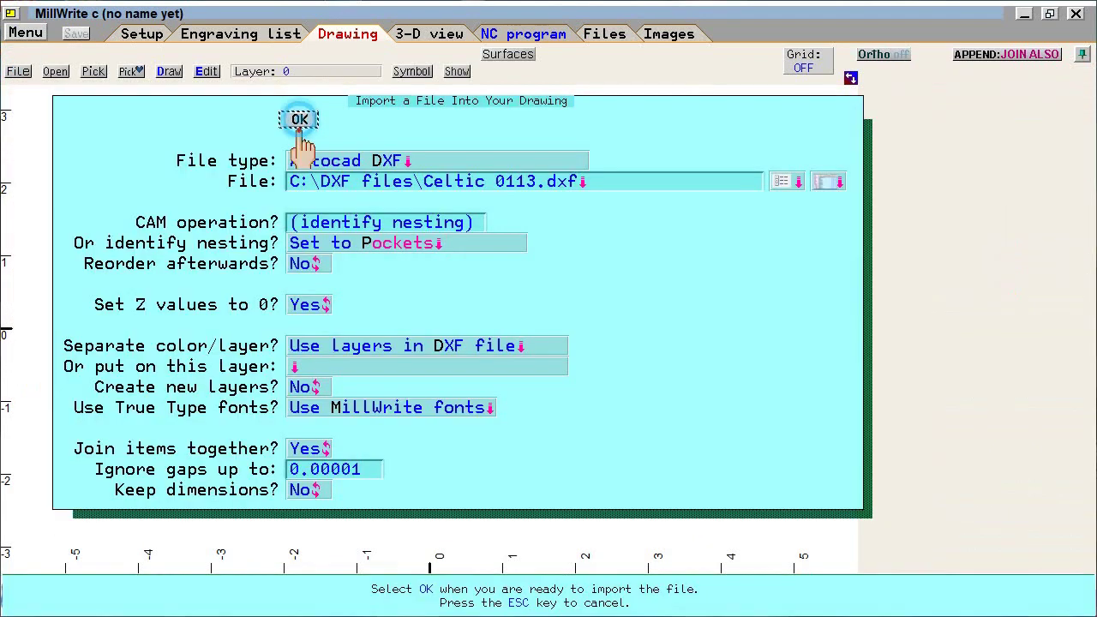
{"action": "left_click", "coordinate": [834, 184]}
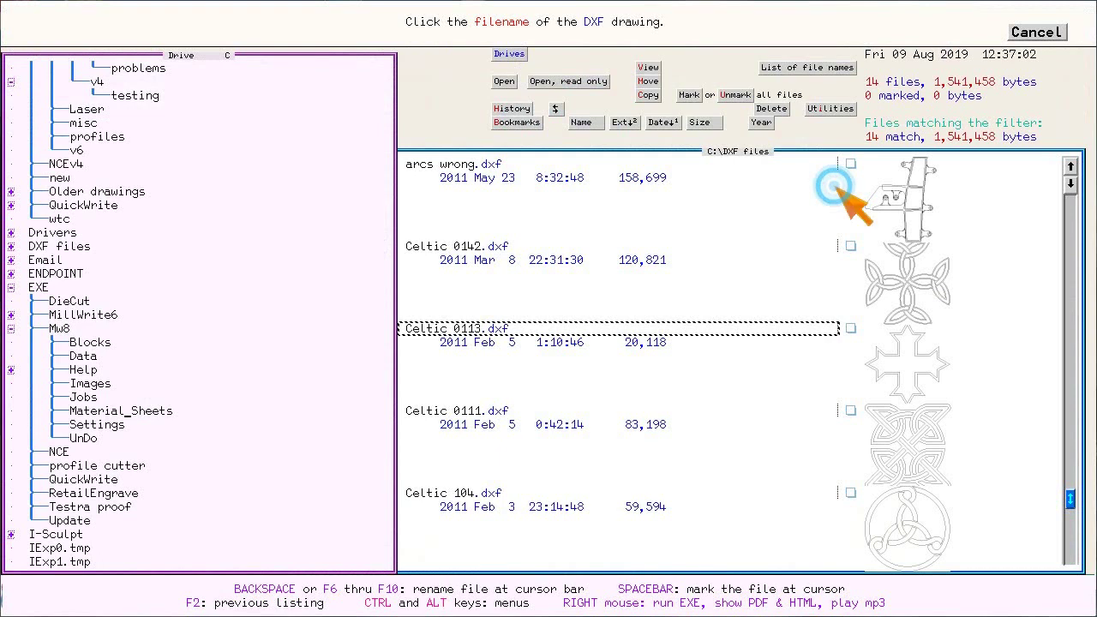
{"action": "key", "text": "Down"}
{"action": "key", "text": "Down"}
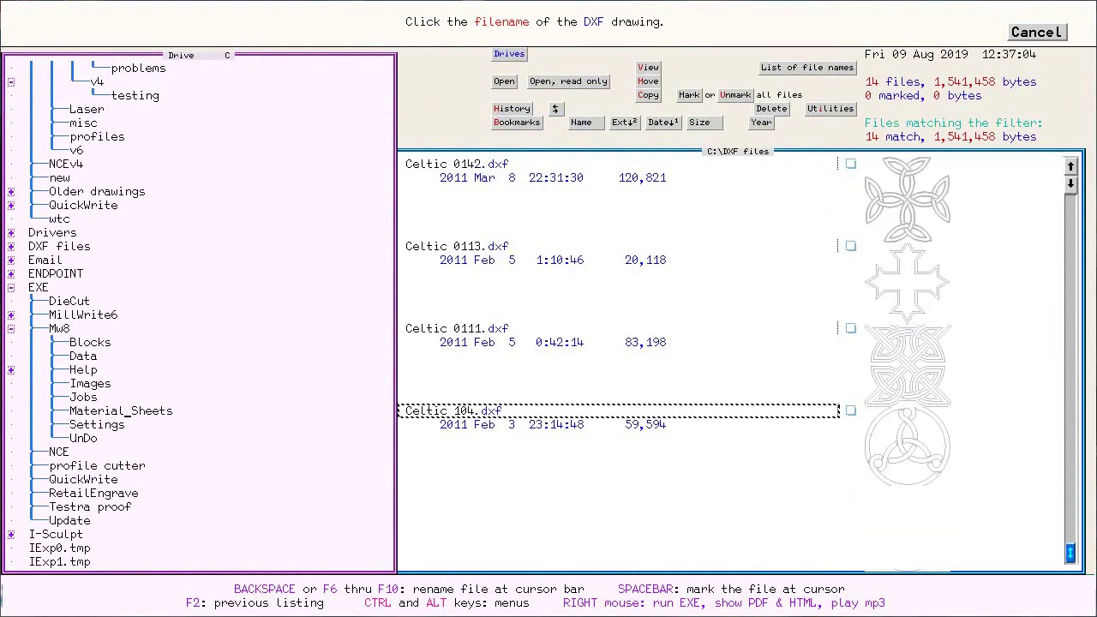
{"action": "left_click", "coordinate": [455, 416]}
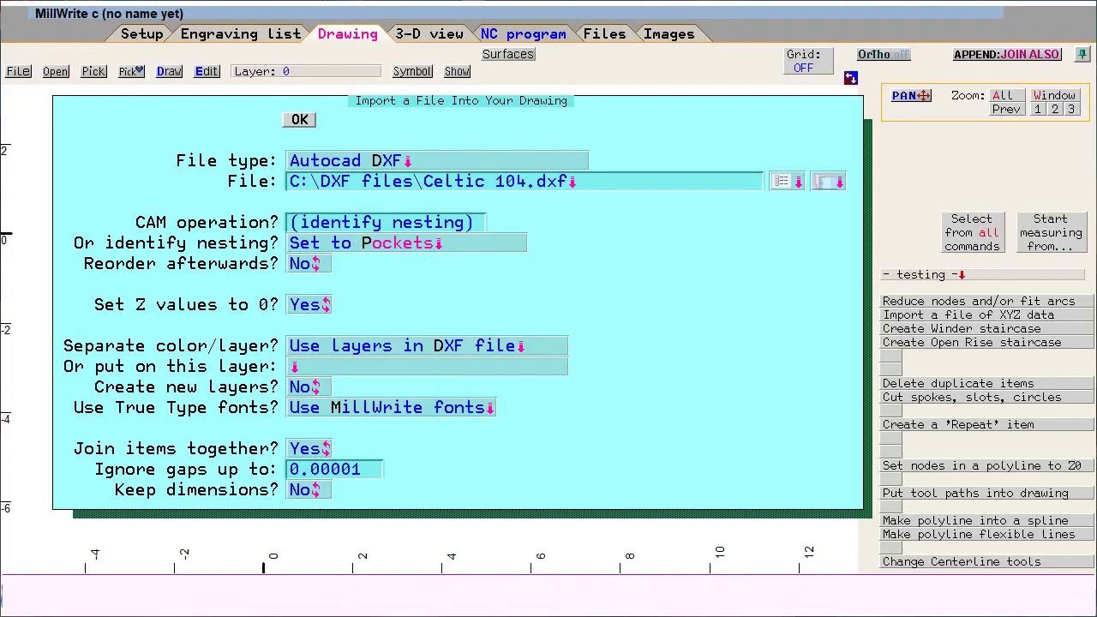
{"action": "left_click", "coordinate": [299, 120]}
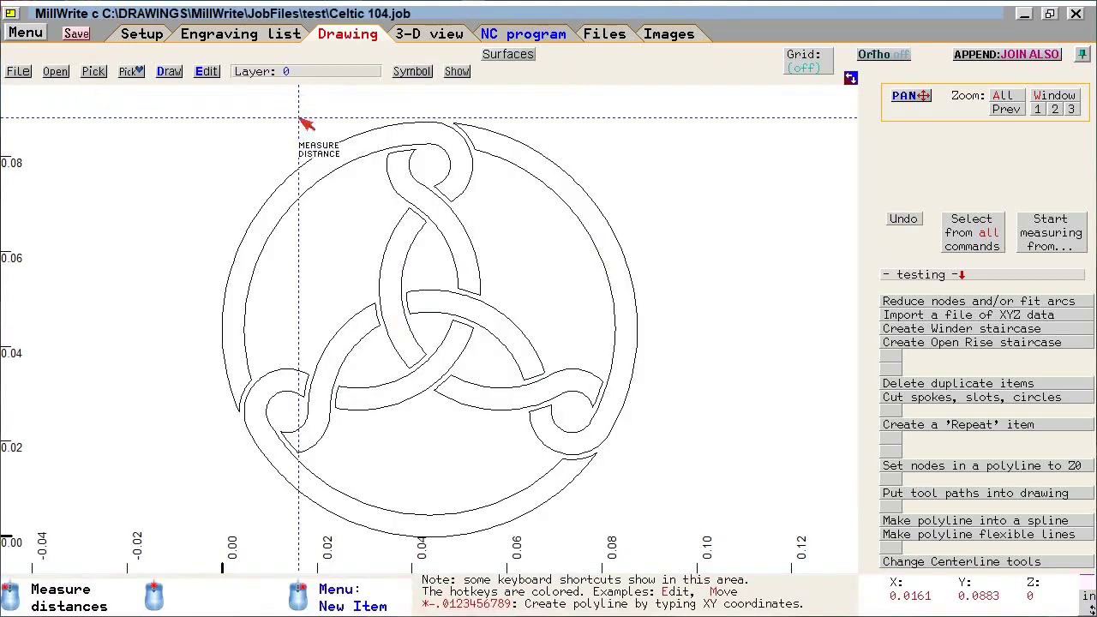
Scale the Celtic 104 knot by a factor of 25.4 in X and Y
{"action": "right_click", "coordinate": [339, 477]}
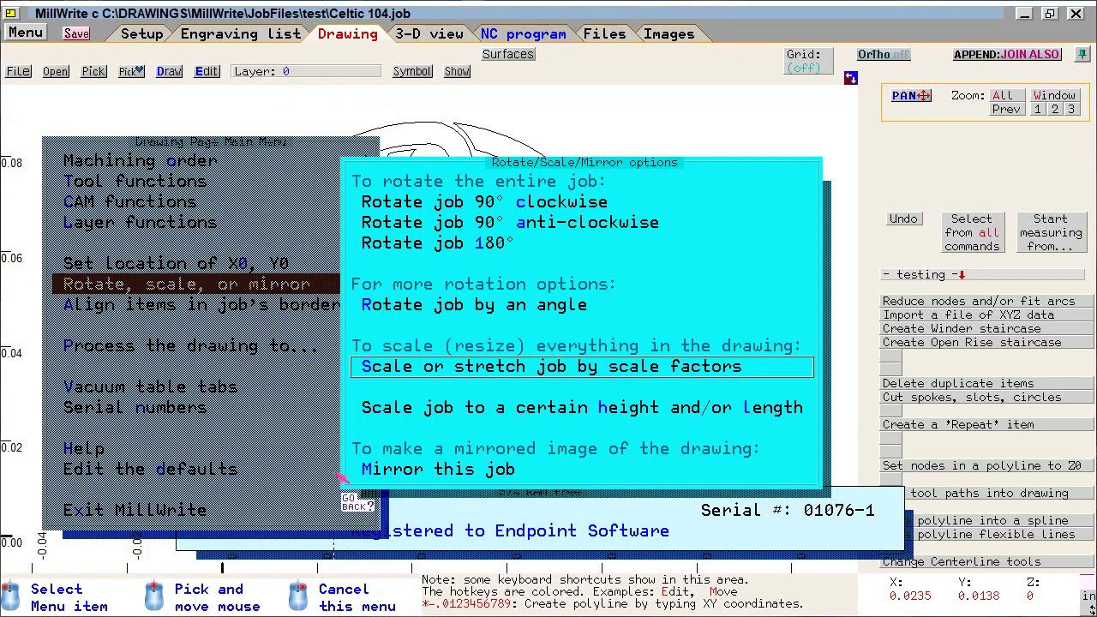
{"action": "key", "text": "Return"}
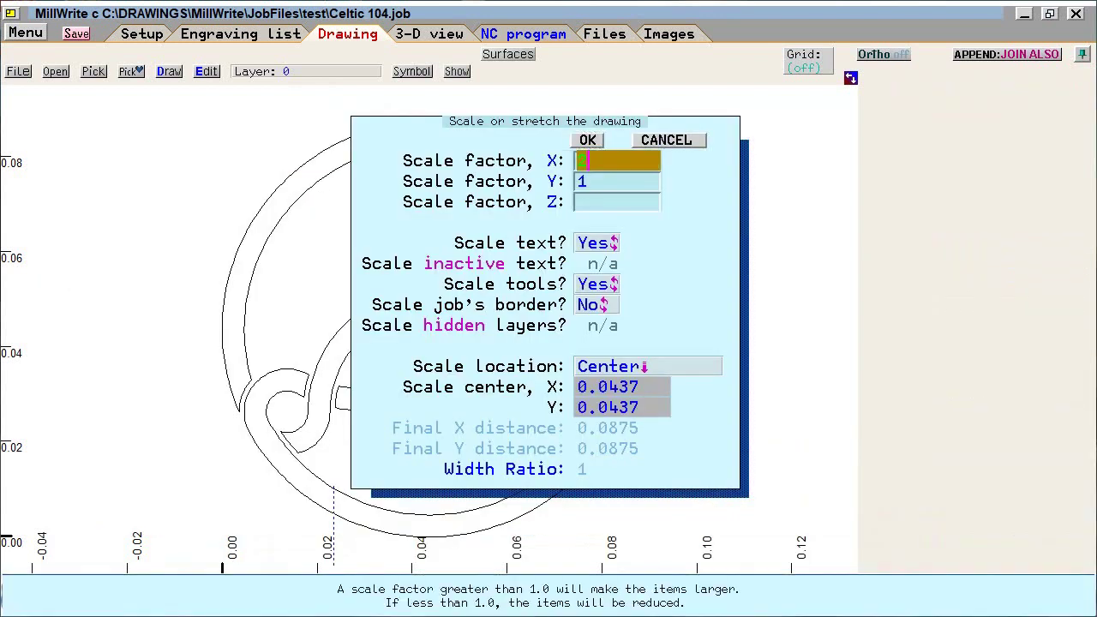
{"action": "type", "text": "25.4"}
{"action": "key", "text": "Return"}
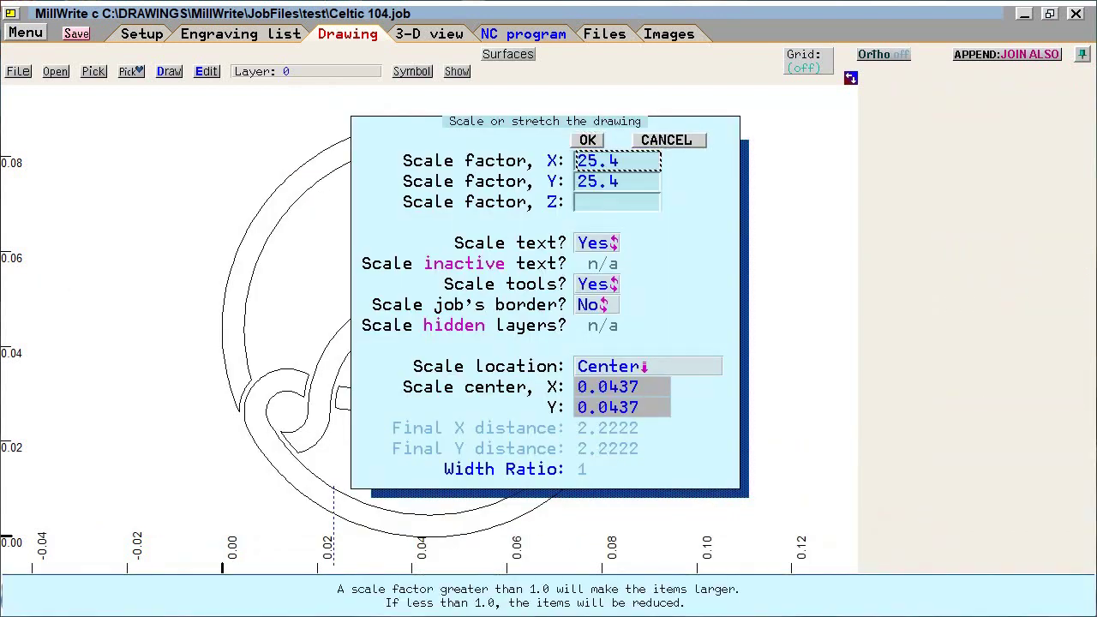
{"action": "left_click", "coordinate": [587, 141]}
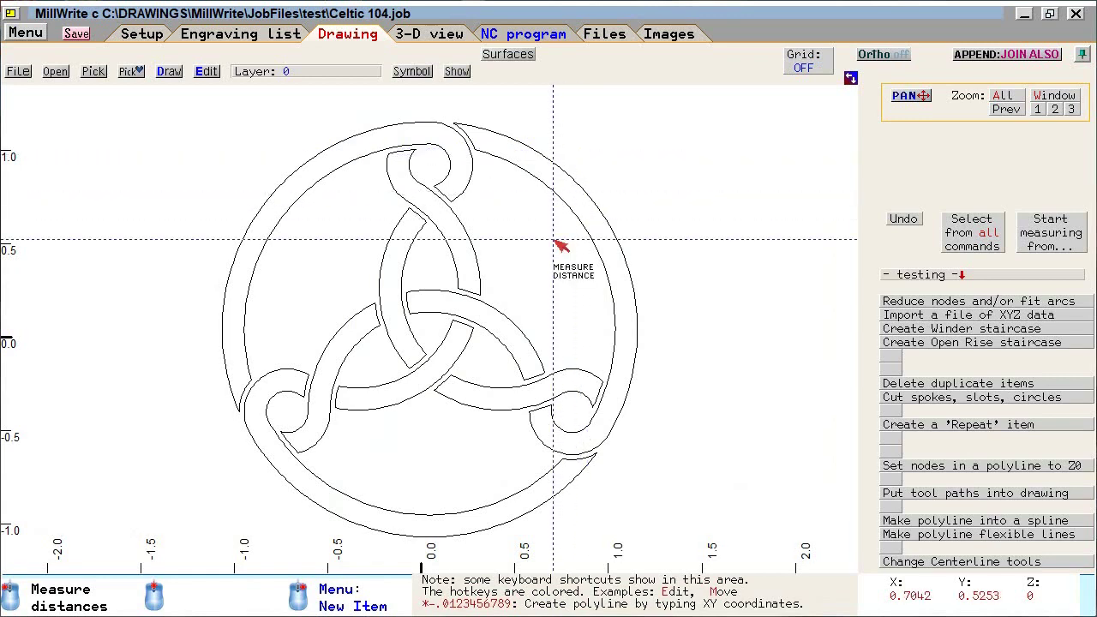
Switch to item selection and open Tool functions > Tools for Geometry
{"action": "right_click", "coordinate": [673, 251]}
{"action": "left_click", "coordinate": [672, 250]}
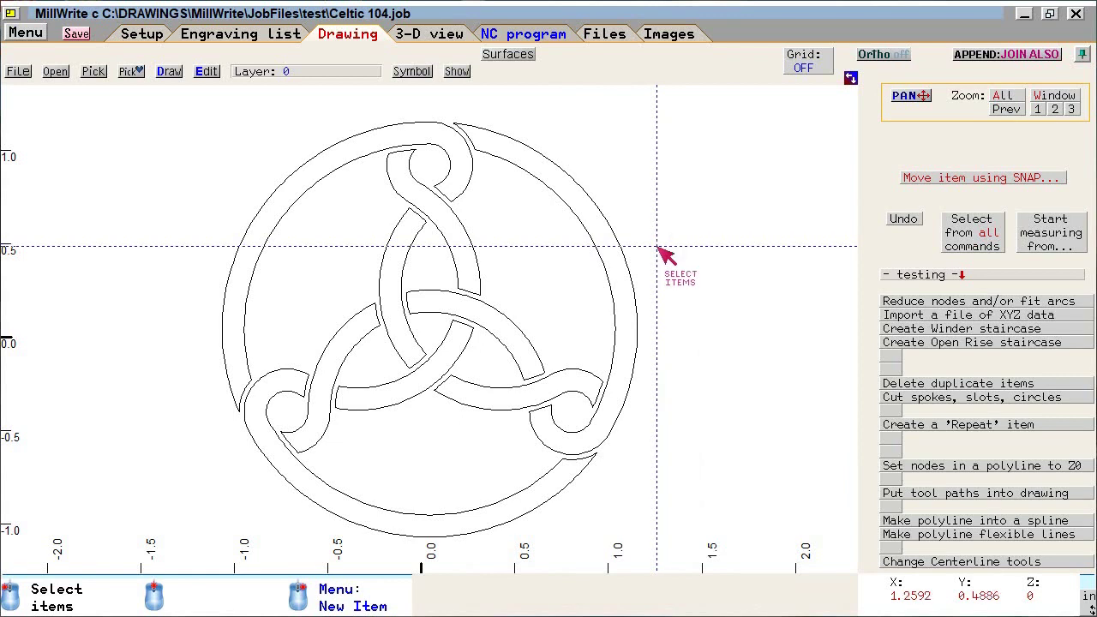
{"action": "left_click", "coordinate": [24, 32]}
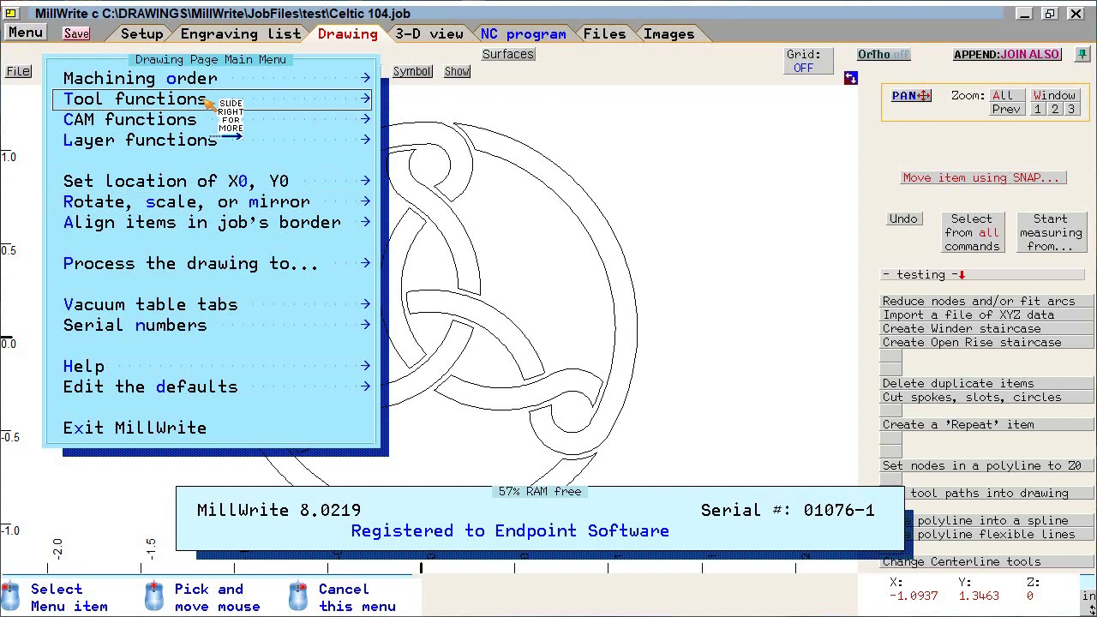
{"action": "mouse_move", "coordinate": [360, 99]}
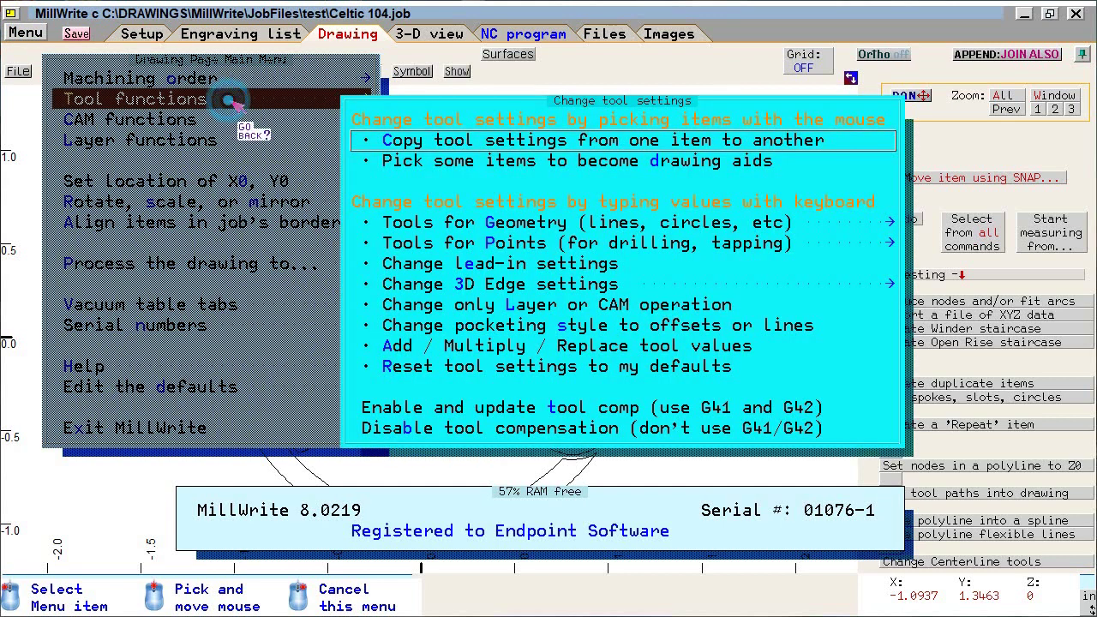
{"action": "left_click", "coordinate": [824, 225]}
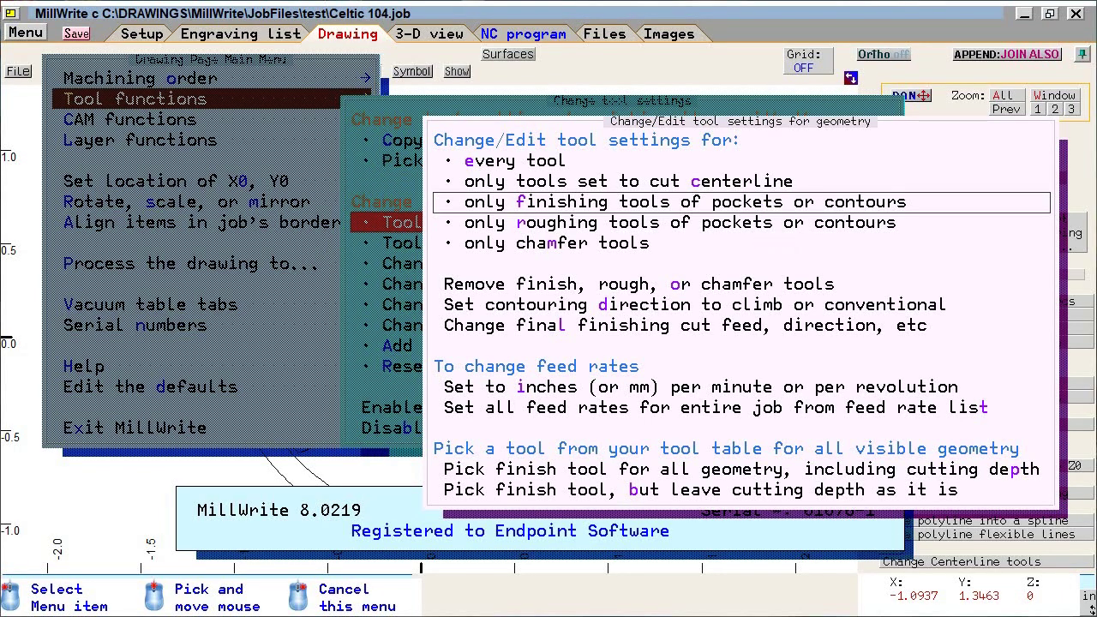
For finishing tools only, set tool number 3 and a flat end mill type
{"action": "left_click", "coordinate": [760, 205]}
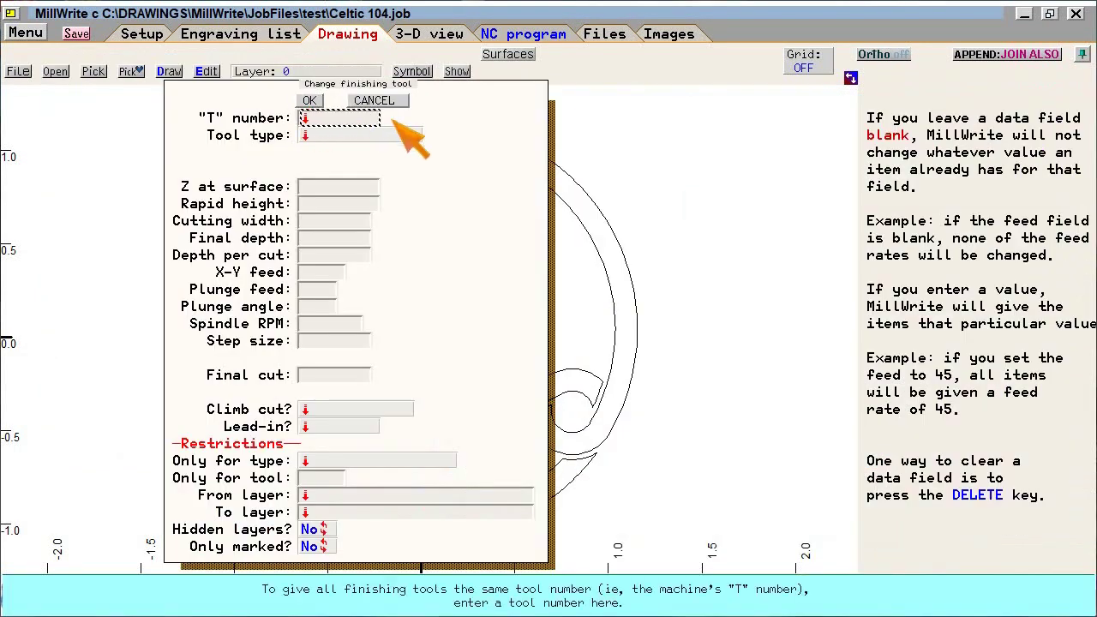
{"action": "left_click", "coordinate": [318, 288]}
{"action": "key", "text": "Up"}
{"action": "key", "text": "Up"}
{"action": "key", "text": "Up"}
{"action": "key", "text": "Up"}
{"action": "key", "text": "Up"}
{"action": "key", "text": "Up"}
{"action": "key", "text": "Up"}
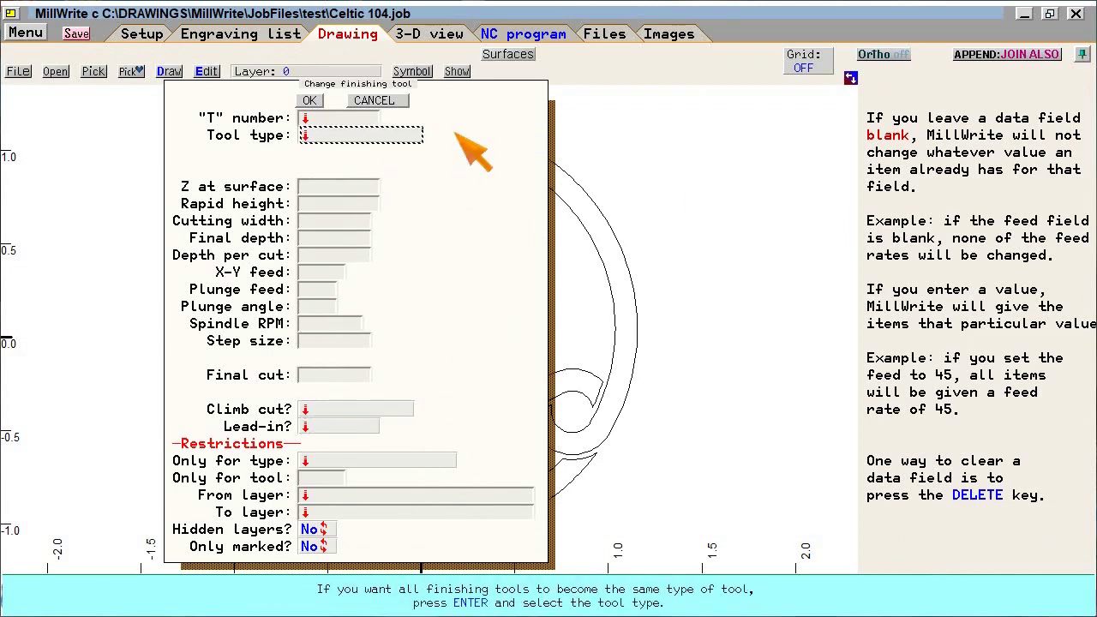
{"action": "key", "text": "Up"}
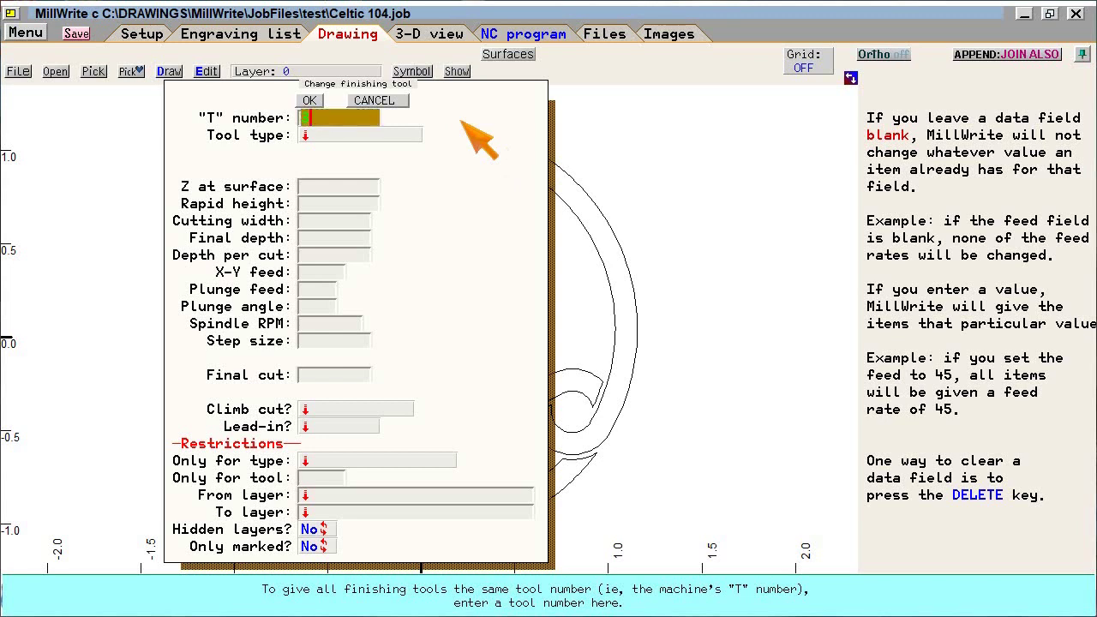
{"action": "type", "text": "3"}
{"action": "key", "text": "Return"}
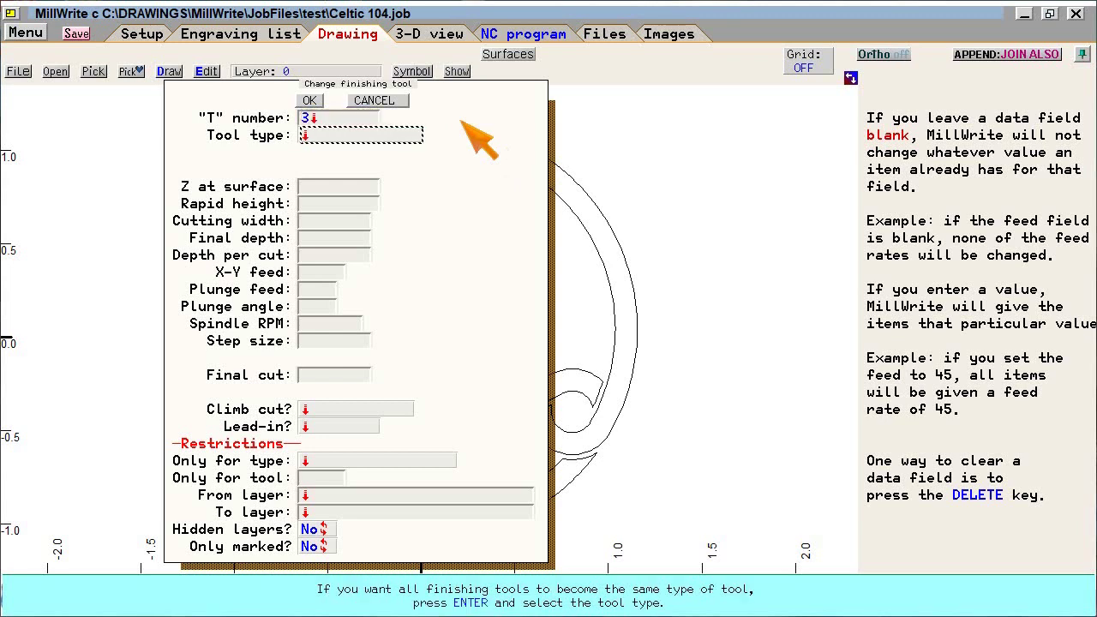
{"action": "key", "text": "Down"}
{"action": "key", "text": "Return"}
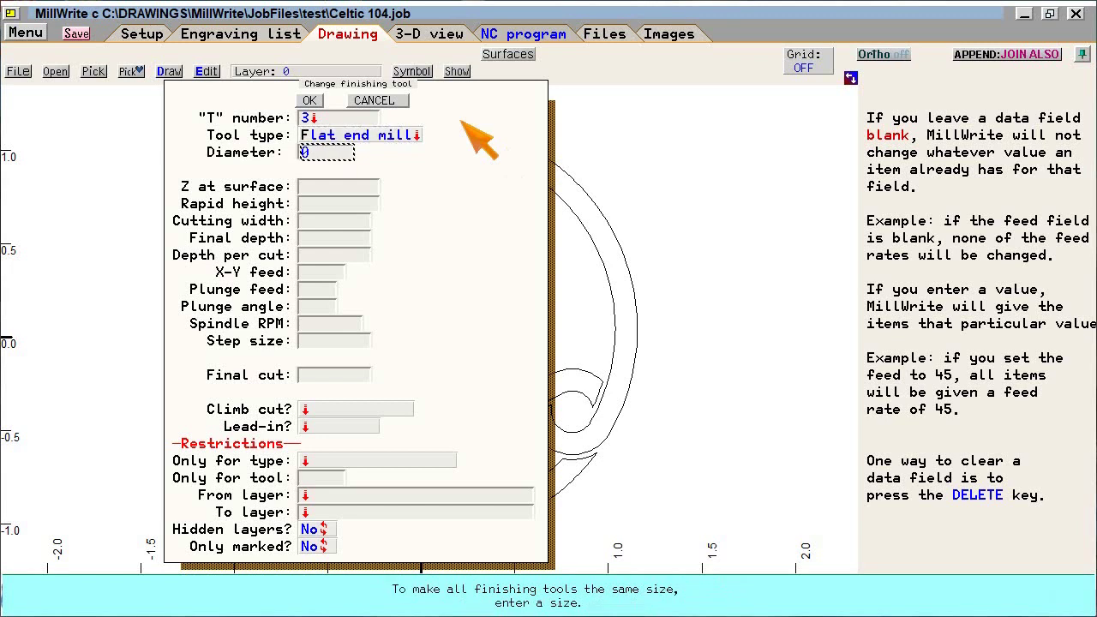
Enter diameter 0.06, final depth 0.05, X-Y feed 10 and spindle speed 1200 rpm
{"action": "type", "text": "0.06"}
{"action": "key", "text": "Return"}
{"action": "key", "text": "Return"}
{"action": "key", "text": "Return"}
{"action": "key", "text": "Return"}
{"action": "type", "text": "0.05"}
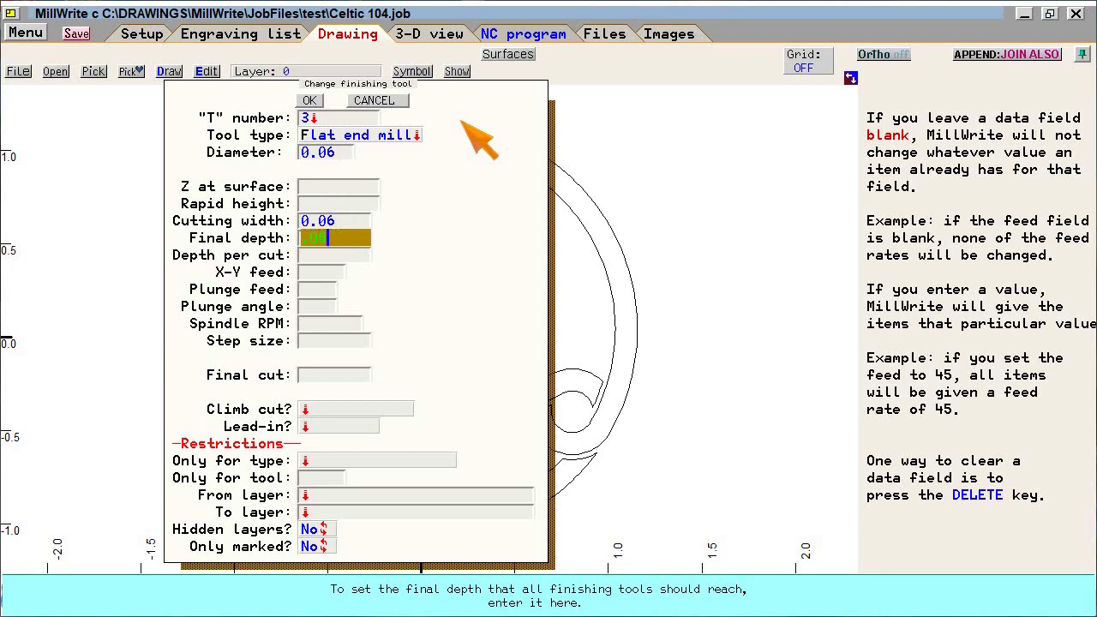
{"action": "key", "text": "Return"}
{"action": "type", "text": "10"}
{"action": "key", "text": "Return"}
{"action": "key", "text": "Return"}
{"action": "key", "text": "Return"}
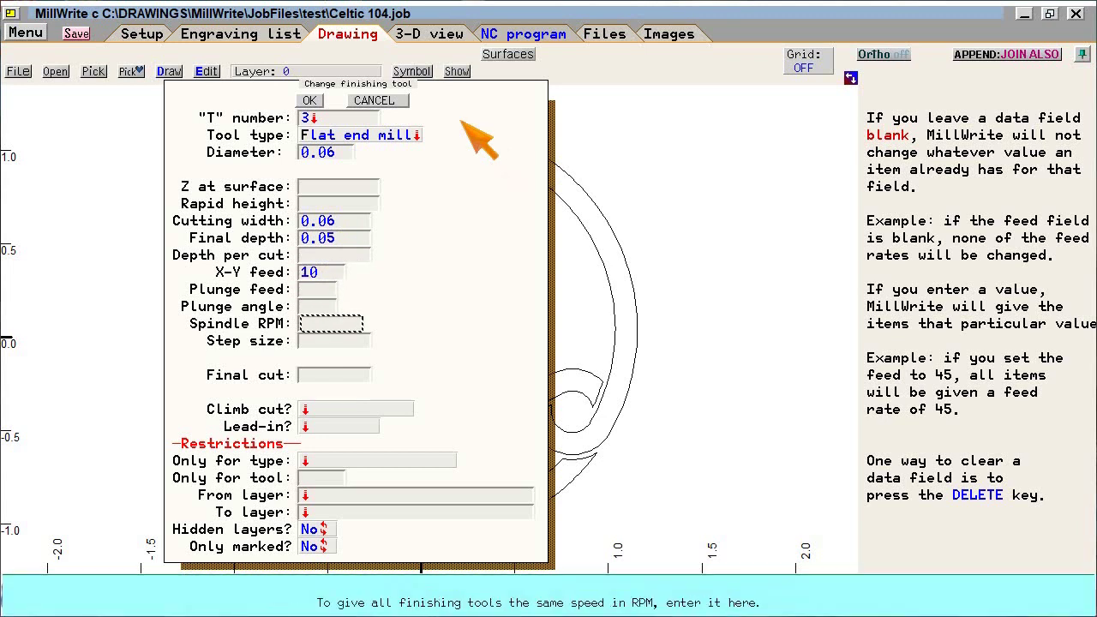
{"action": "type", "text": "1200"}
{"action": "key", "text": "Return"}
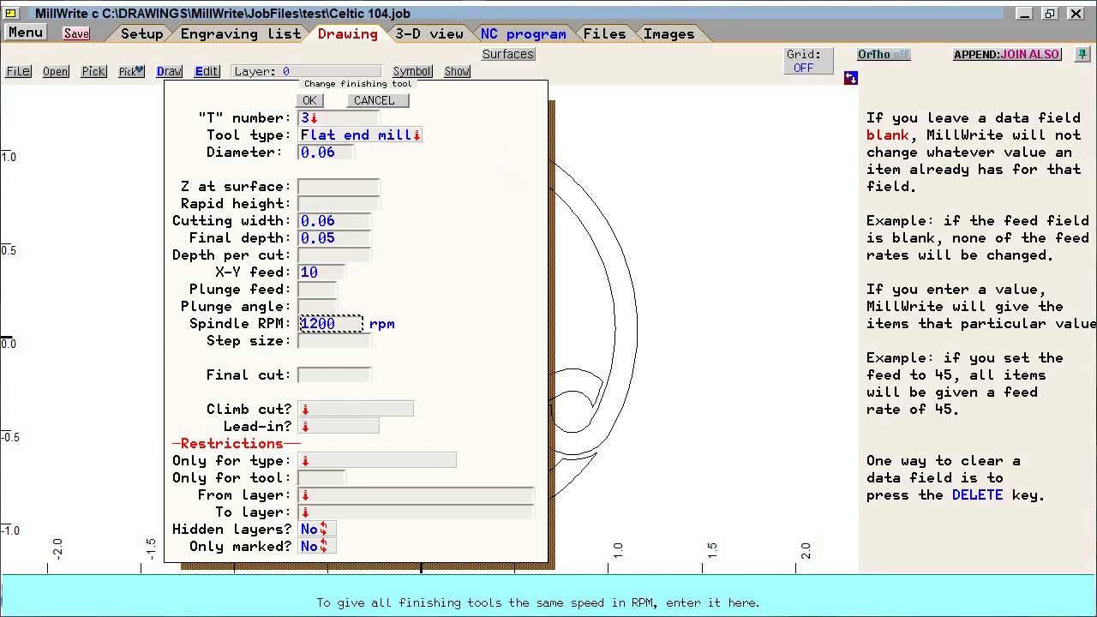
{"action": "left_click", "coordinate": [375, 101]}
Apply the finishing tool changes, then inspect the right ring piece and upper-left strand
{"action": "left_click", "coordinate": [309, 100]}
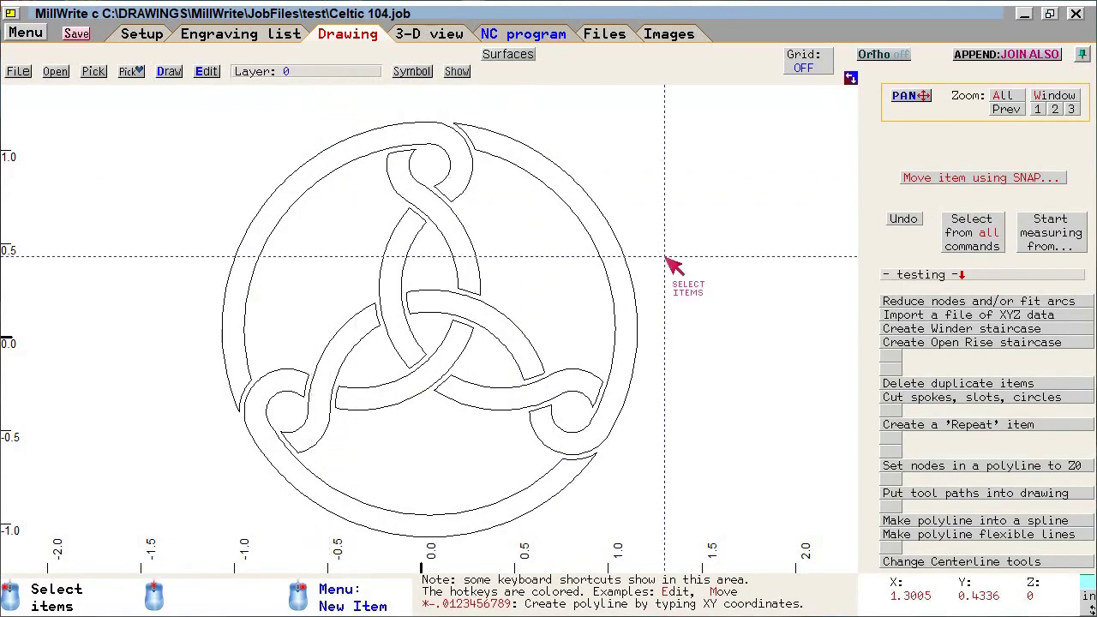
{"action": "left_click", "coordinate": [627, 264]}
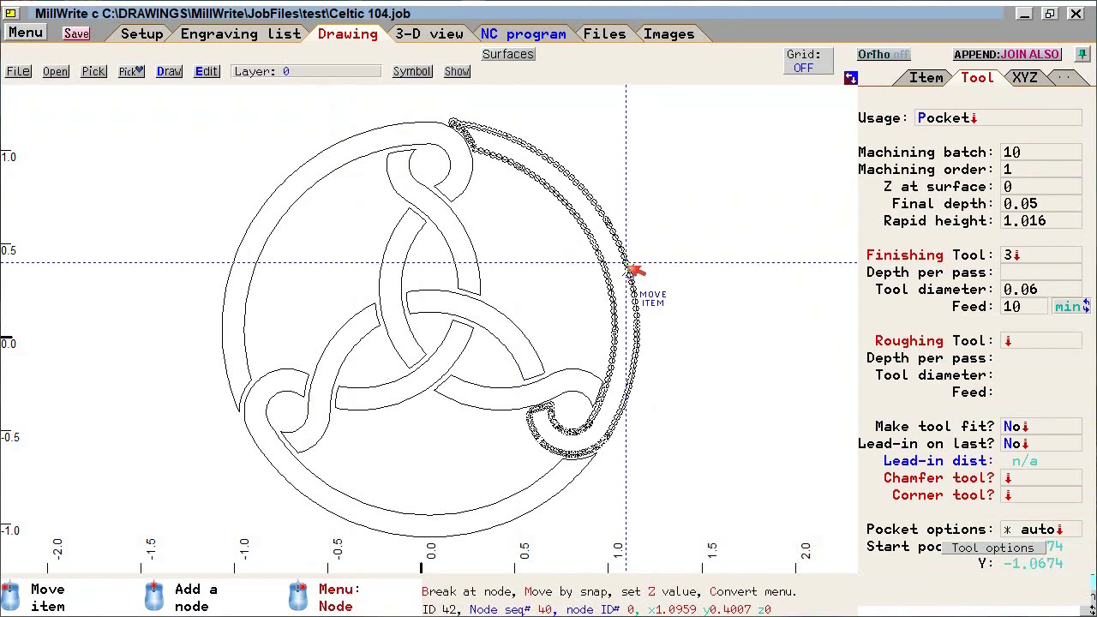
{"action": "left_click", "coordinate": [514, 274]}
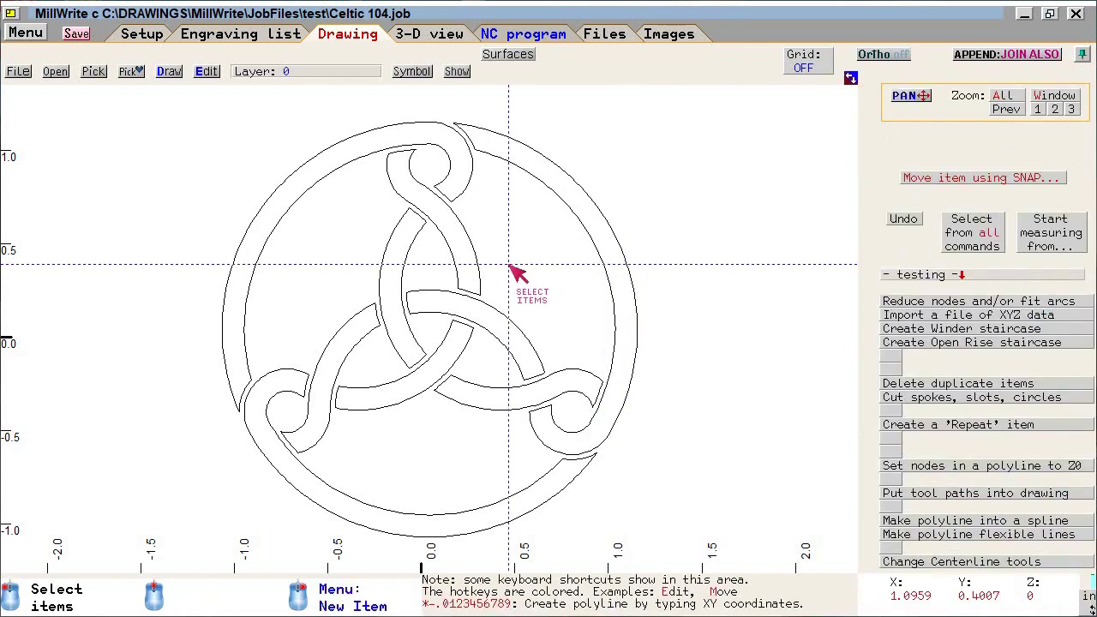
{"action": "left_click", "coordinate": [474, 251]}
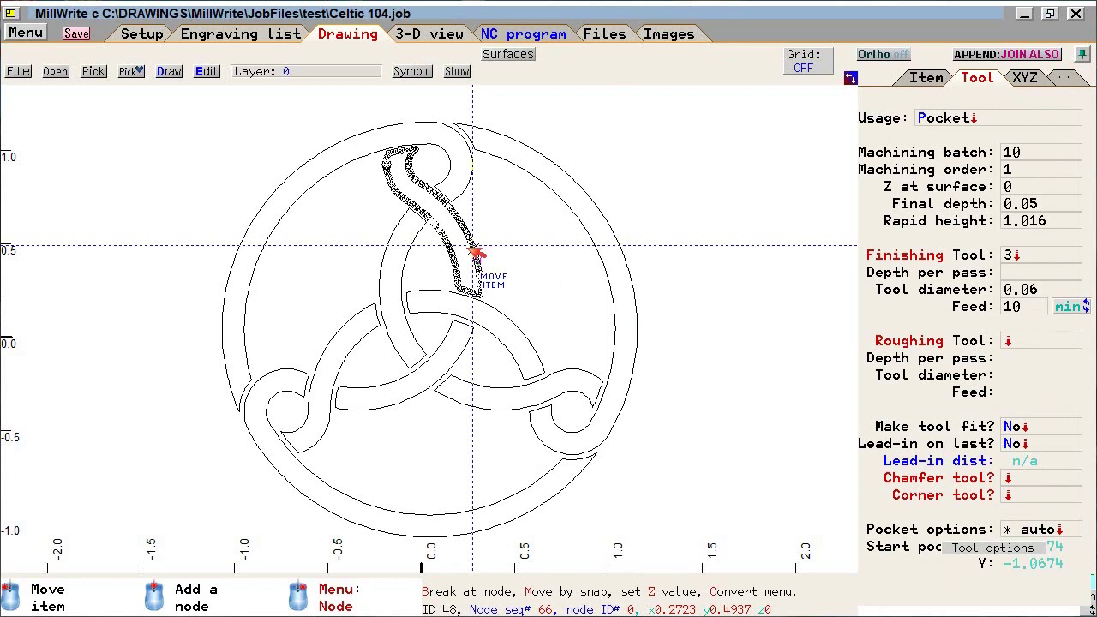
{"action": "left_click", "coordinate": [528, 289]}
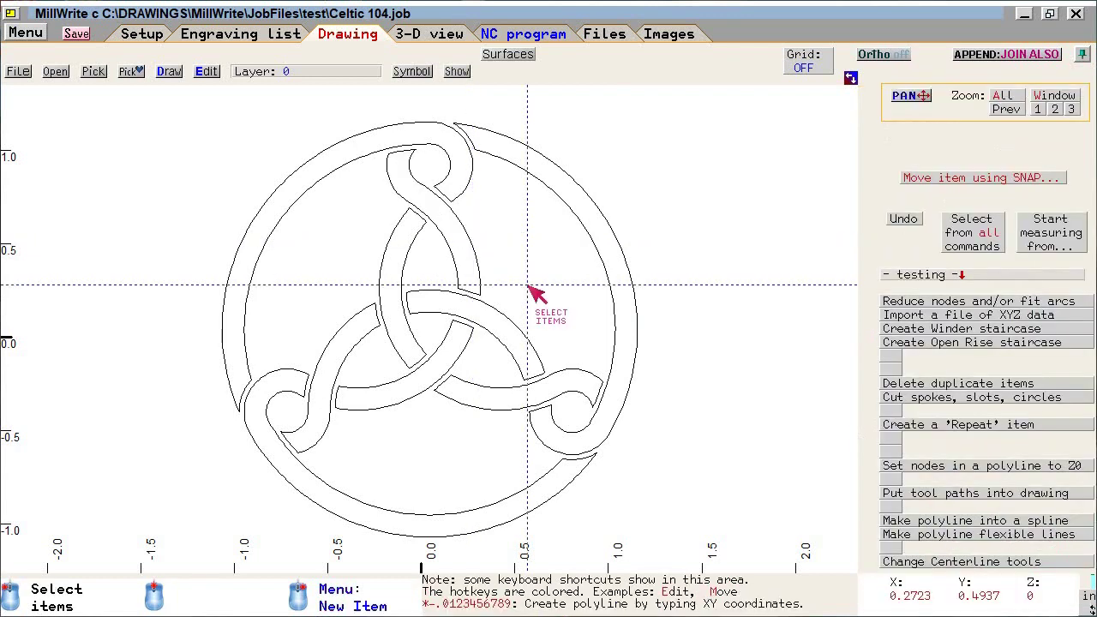
Set the central curved strand's final depth to 0.12
{"action": "left_click", "coordinate": [516, 319]}
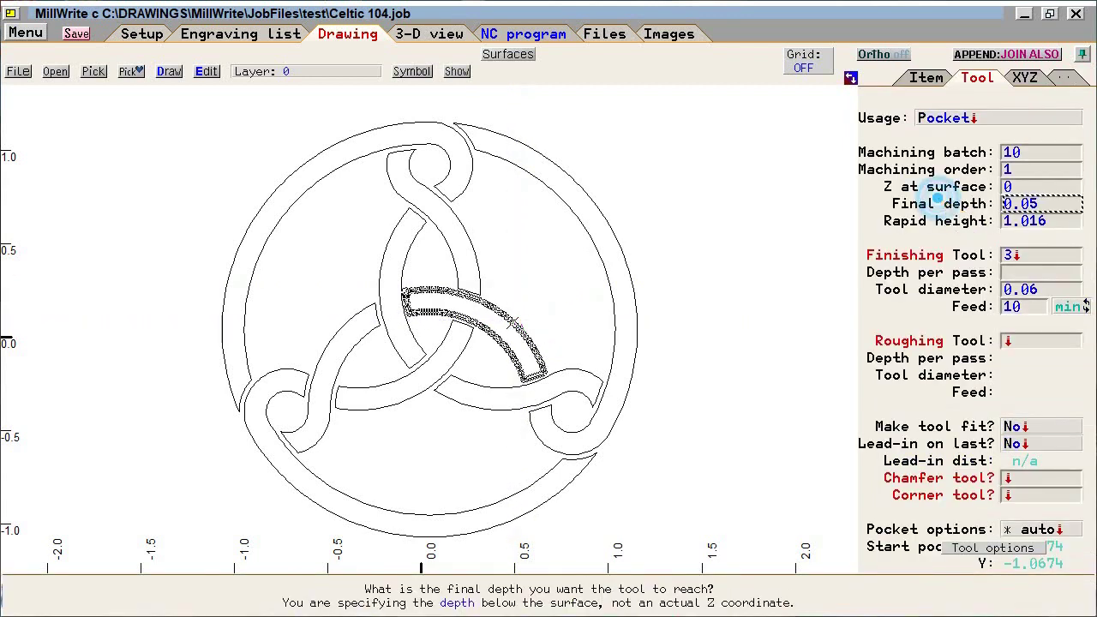
{"action": "type", "text": "0.1"}
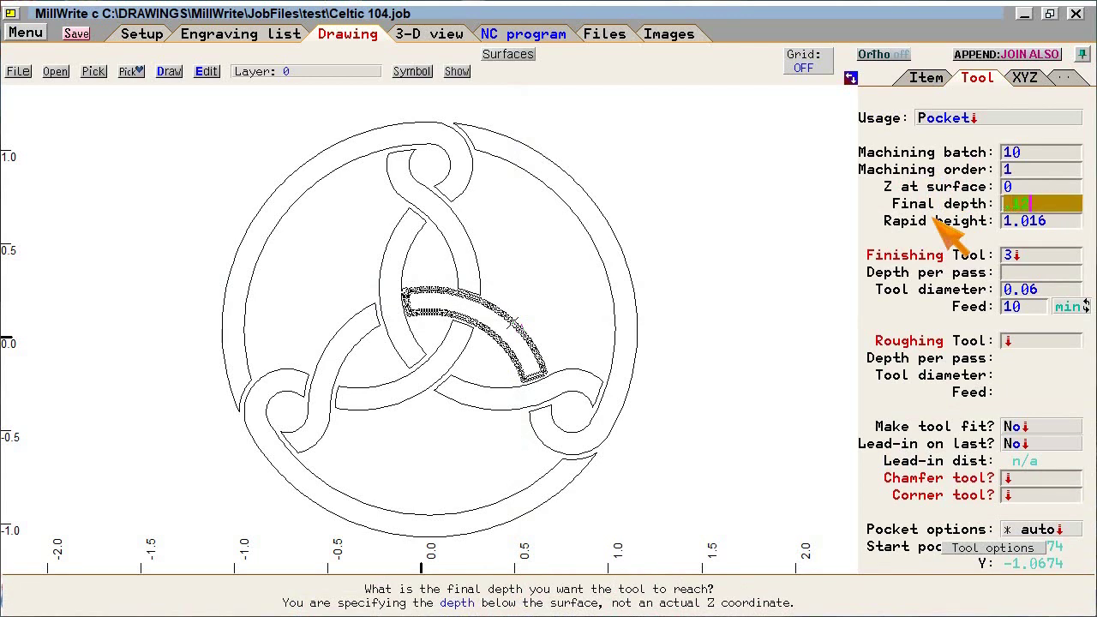
{"action": "type", "text": "2"}
{"action": "key", "text": "Return"}
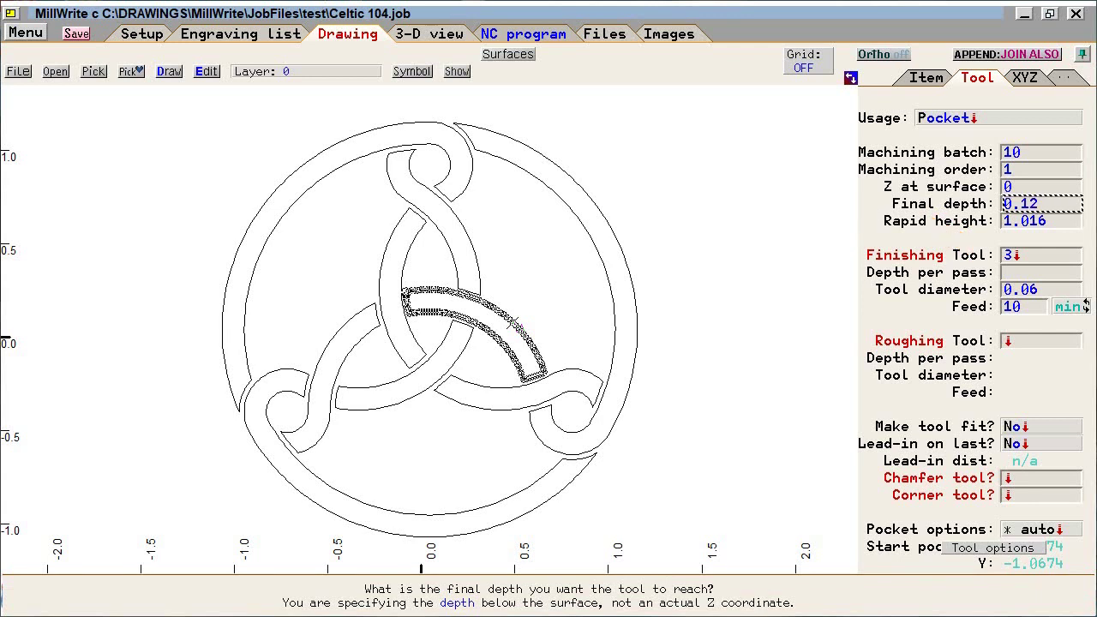
Copy the central strand's 0.12-deep pocket settings to the left and lower-left inner arcs
{"action": "left_click", "coordinate": [24, 32]}
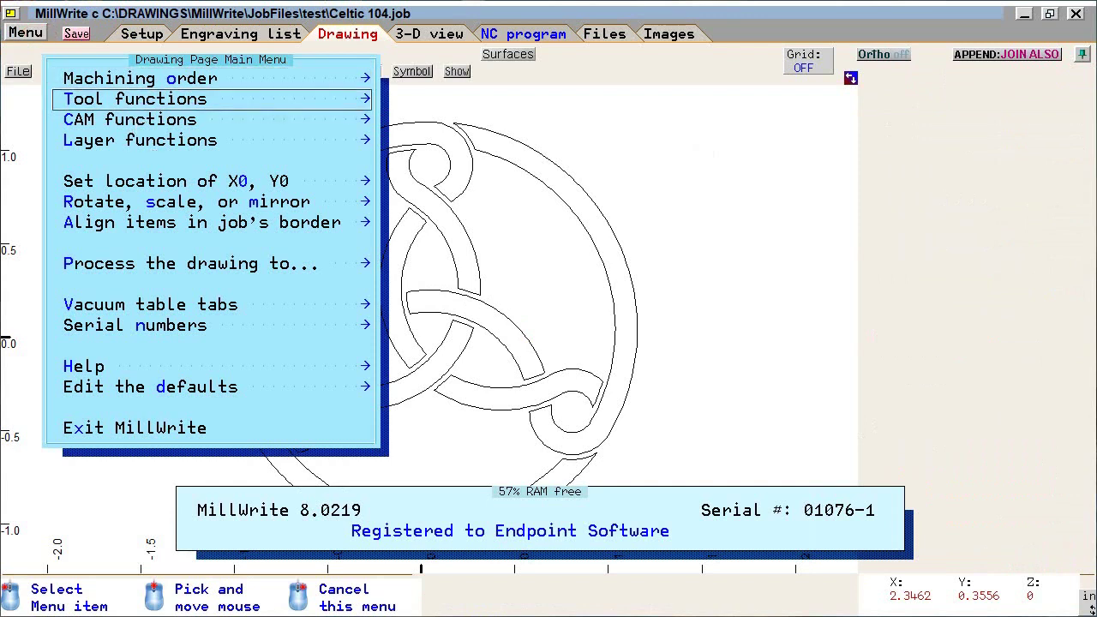
{"action": "left_click", "coordinate": [129, 102]}
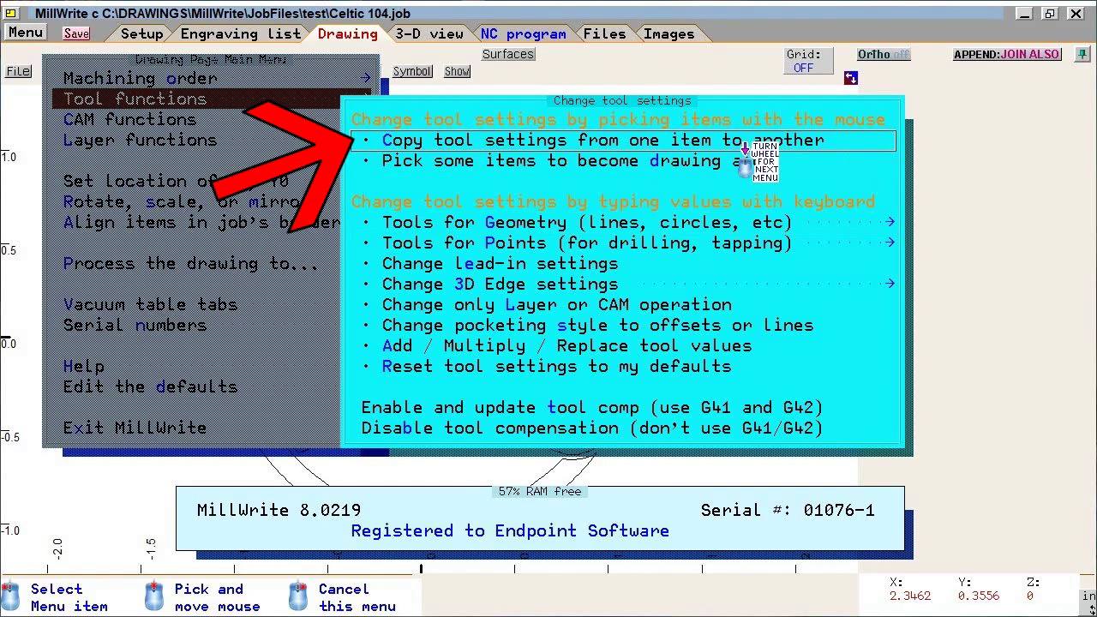
{"action": "left_click", "coordinate": [675, 140]}
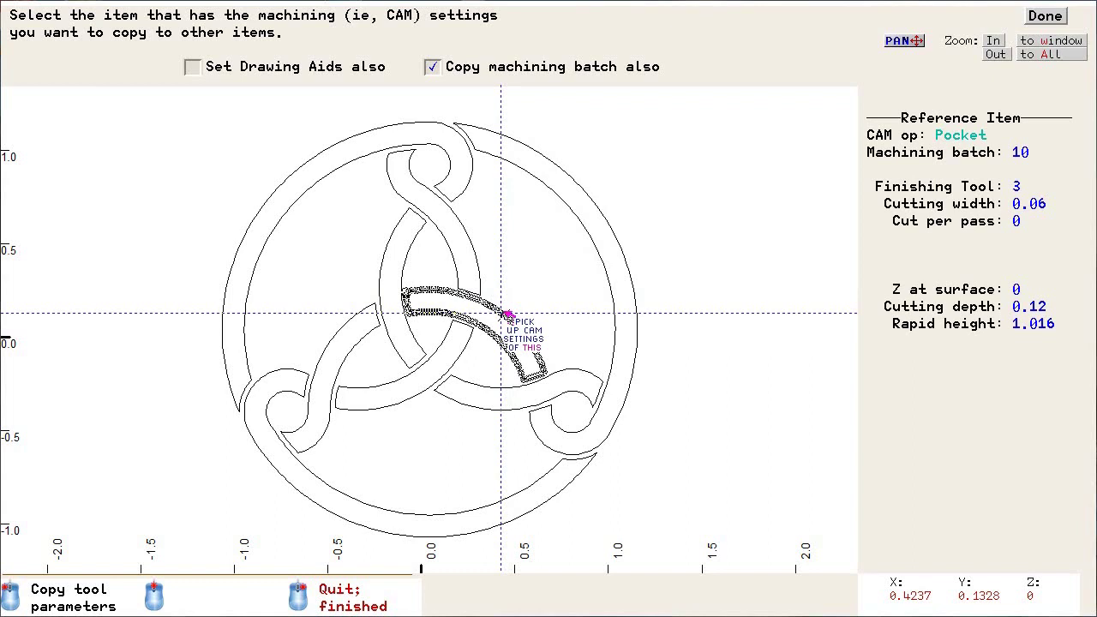
{"action": "left_click", "coordinate": [506, 314]}
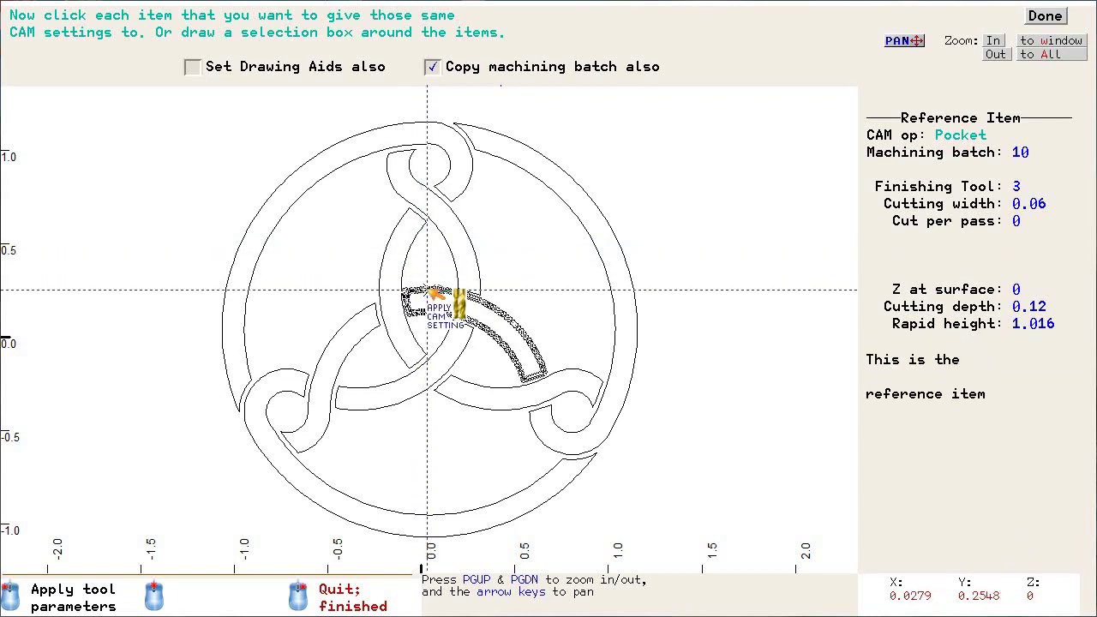
{"action": "left_click", "coordinate": [414, 248]}
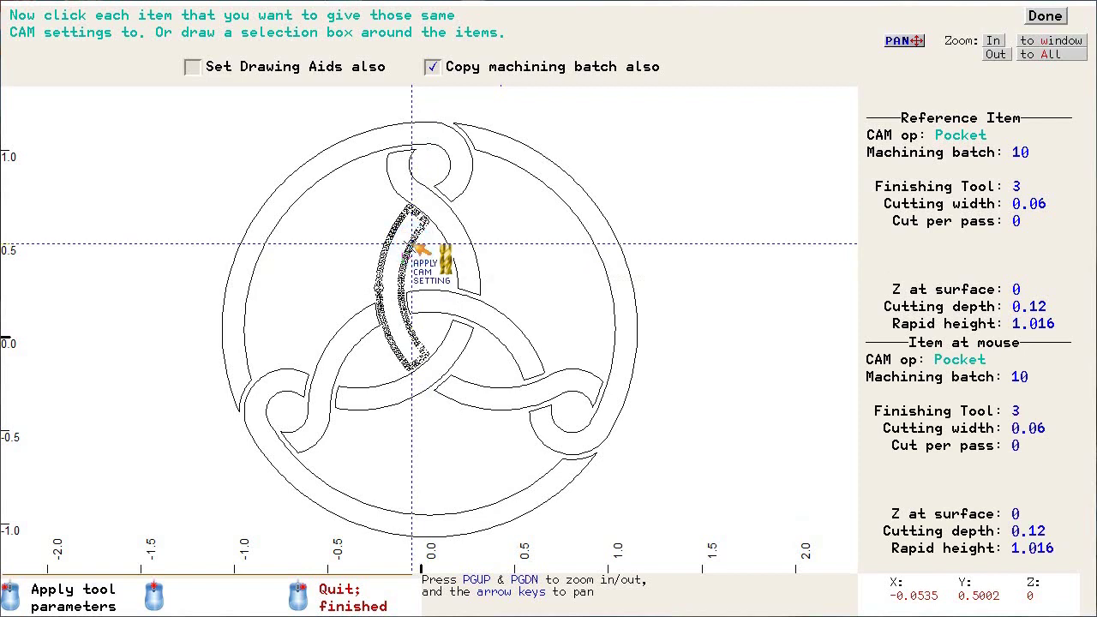
{"action": "left_click", "coordinate": [401, 402]}
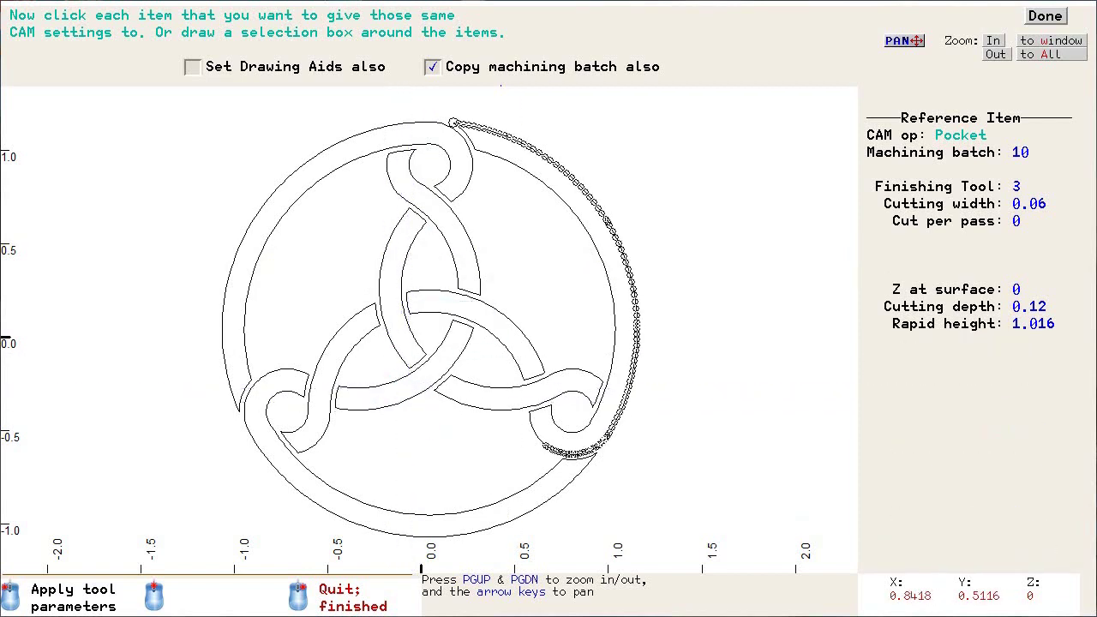
{"action": "left_click", "coordinate": [1045, 16]}
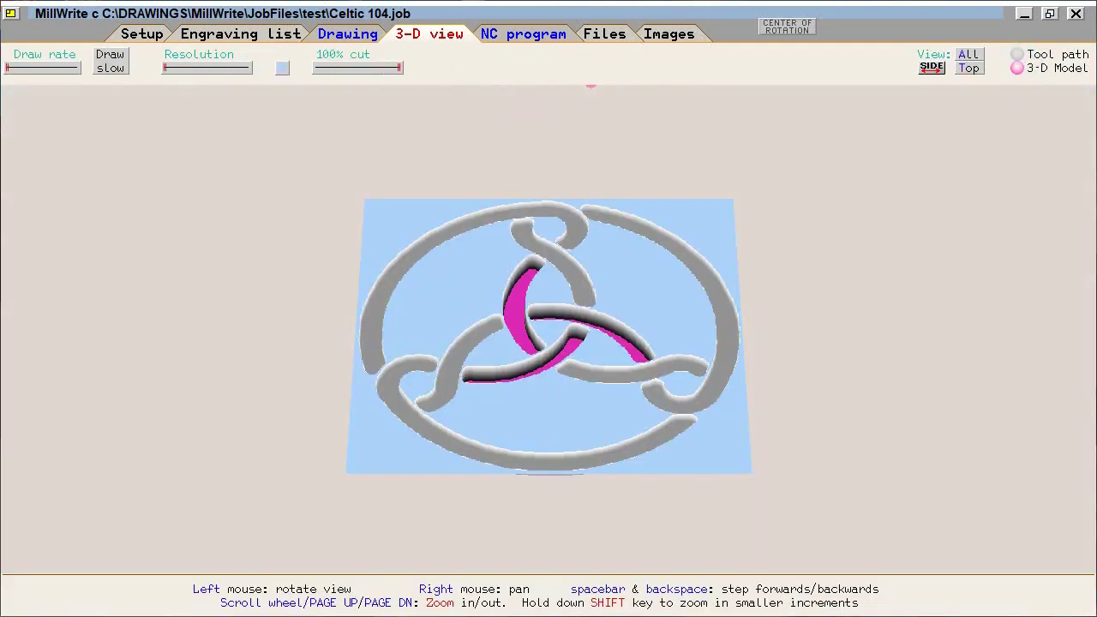
{"action": "left_click_drag", "start_coordinate": [592, 360], "coordinate": [587, 412]}
{"action": "mouse_move", "coordinate": [534, 313]}
{"action": "right_mouse_down"}
{"action": "mouse_move", "coordinate": [471, 295]}
{"action": "mouse_move", "coordinate": [429, 306]}
{"action": "right_mouse_up"}
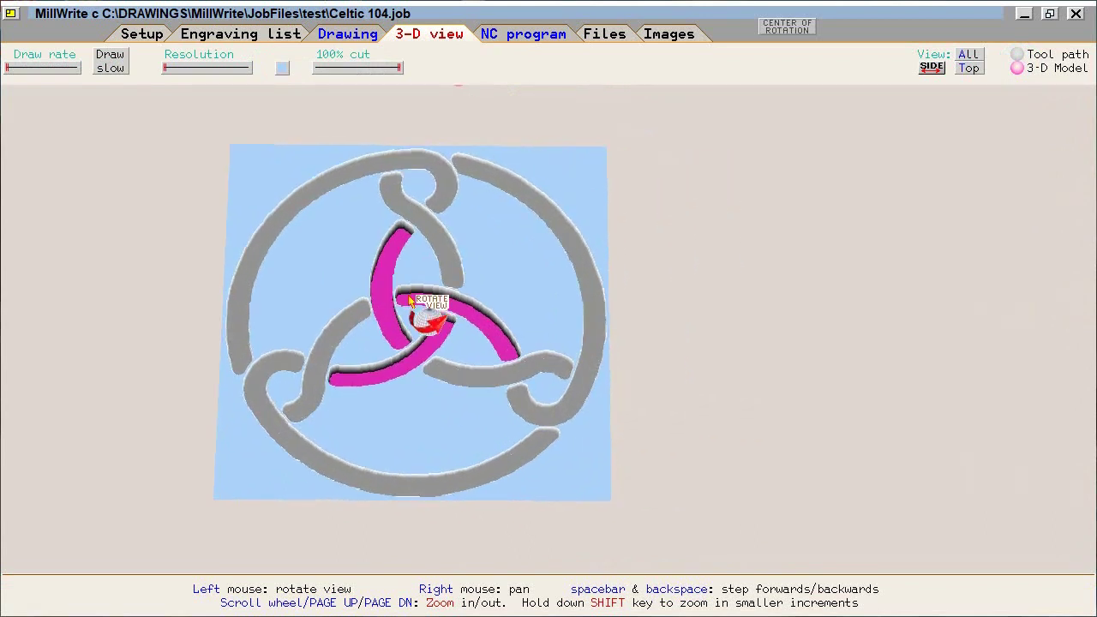
{"action": "left_click", "coordinate": [282, 68]}
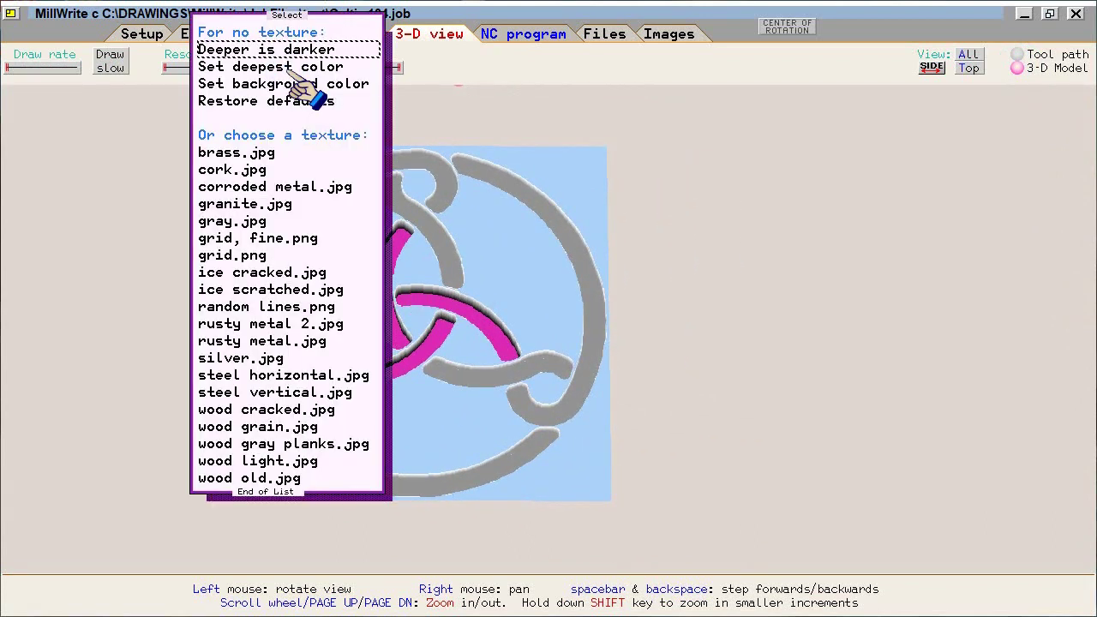
{"action": "left_click", "coordinate": [272, 375]}
{"action": "left_click_drag", "start_coordinate": [452, 367], "coordinate": [617, 239]}
{"action": "mouse_move", "coordinate": [438, 297]}
{"action": "left_mouse_down"}
{"action": "mouse_move", "coordinate": [579, 311]}
{"action": "mouse_move", "coordinate": [428, 319]}
{"action": "mouse_move", "coordinate": [429, 343]}
{"action": "left_mouse_up"}
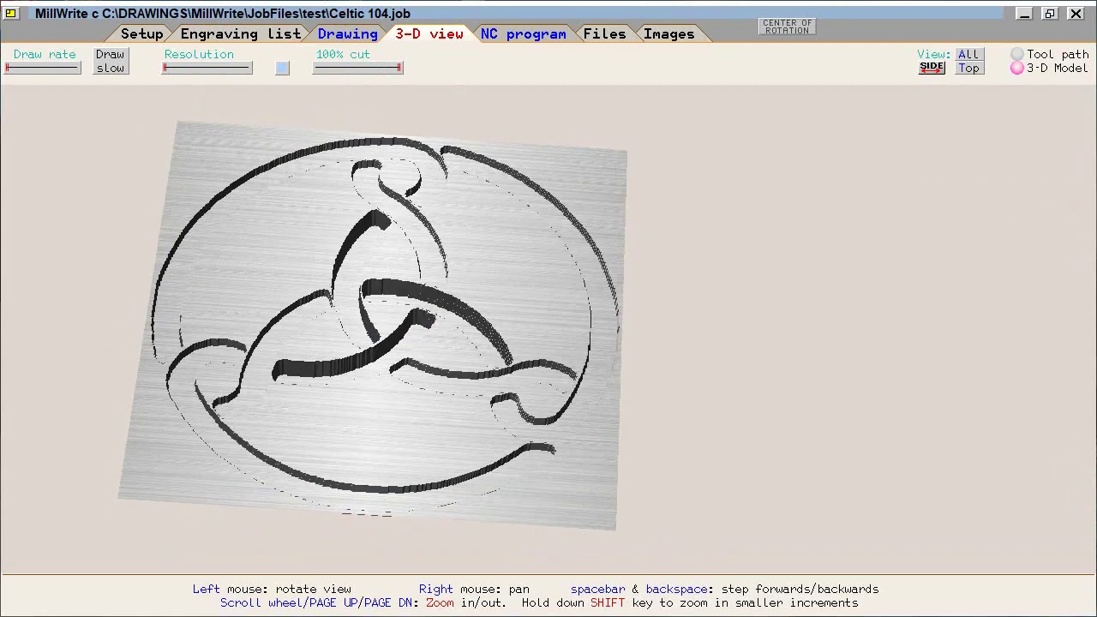
{"action": "left_click", "coordinate": [282, 67]}
{"action": "left_click", "coordinate": [245, 347]}
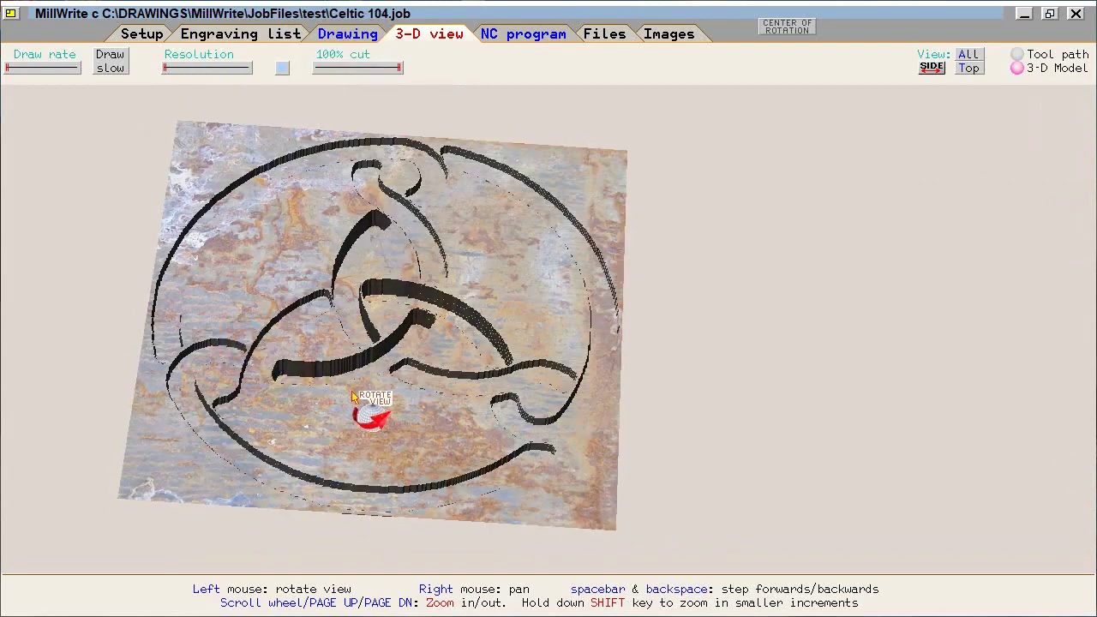
{"action": "left_click_drag", "start_coordinate": [352, 396], "coordinate": [420, 330]}
{"action": "left_click", "coordinate": [282, 67]}
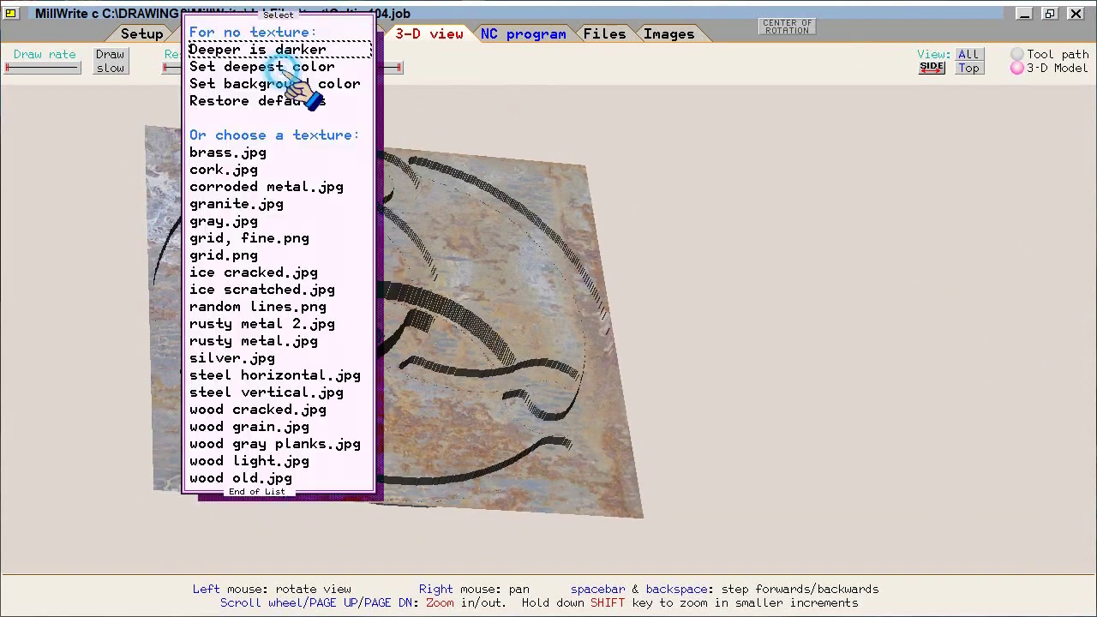
{"action": "left_click", "coordinate": [276, 53]}
{"action": "left_click_drag", "start_coordinate": [454, 257], "coordinate": [484, 281]}
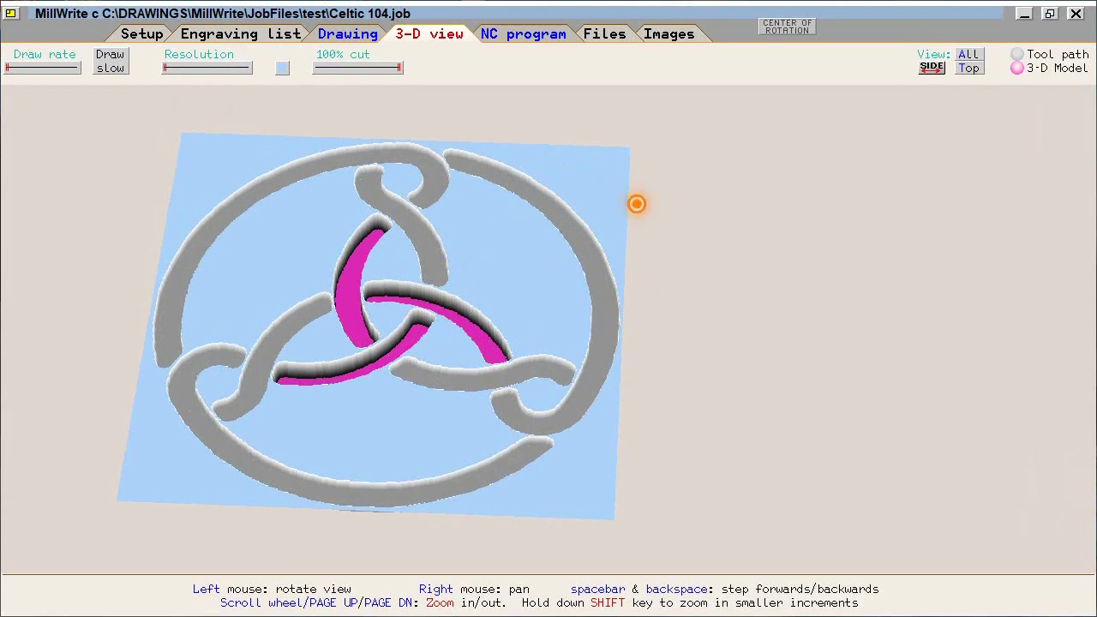
{"action": "right_click", "coordinate": [632, 202]}
{"action": "left_click", "coordinate": [686, 409]}
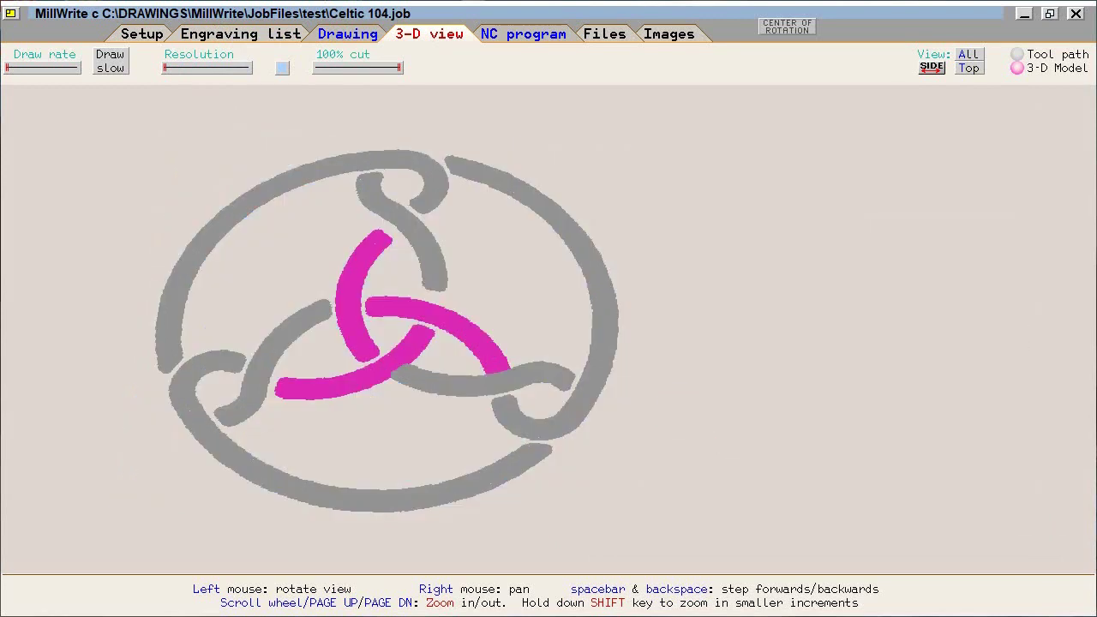
{"action": "left_click_drag", "start_coordinate": [558, 397], "coordinate": [566, 331]}
{"action": "left_click", "coordinate": [564, 325]}
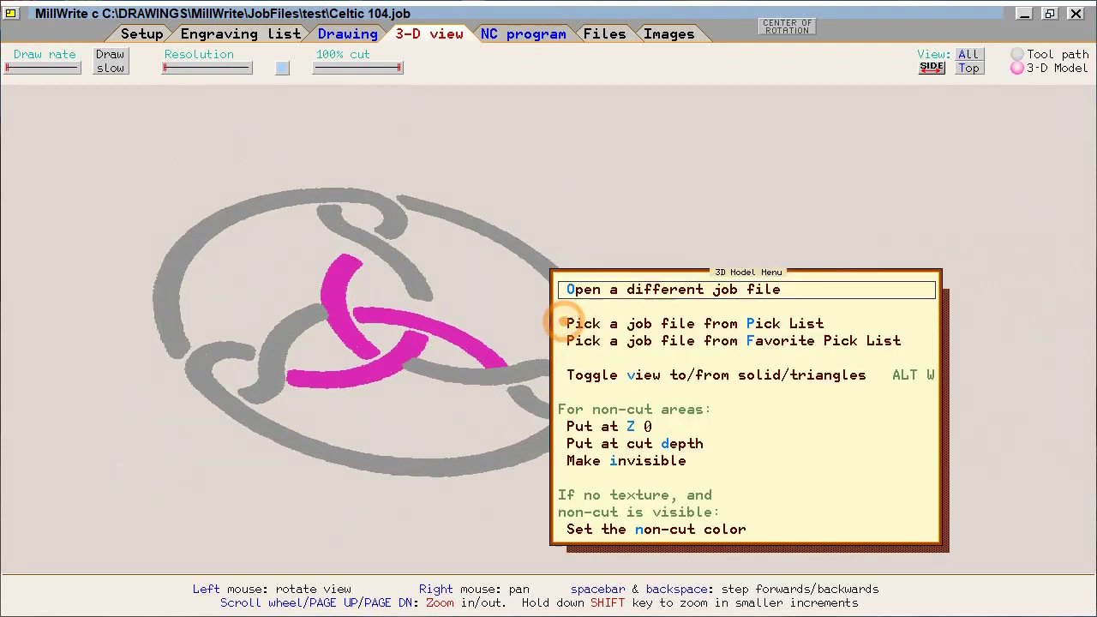
{"action": "left_click", "coordinate": [641, 426]}
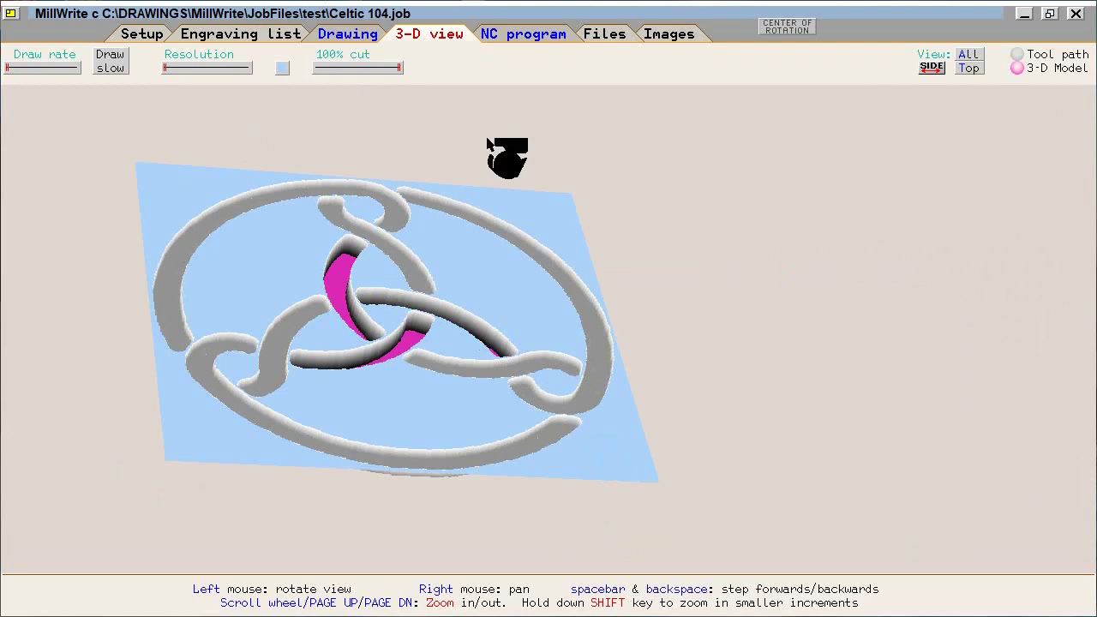
{"action": "left_click_drag", "start_coordinate": [455, 159], "coordinate": [467, 197]}
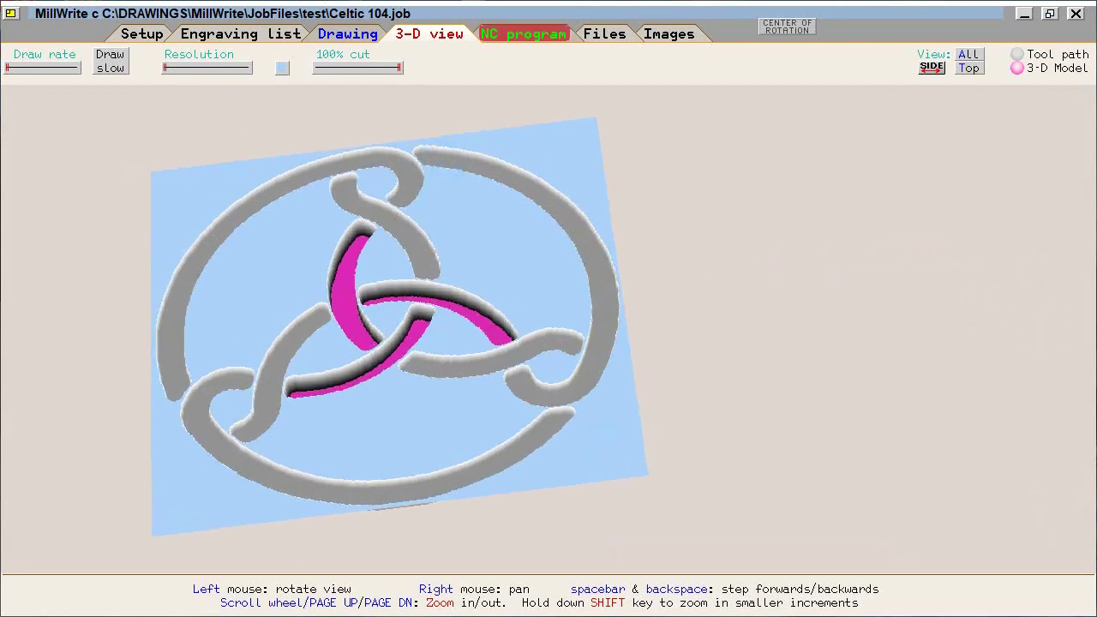
Slowly draw the NC program's 3-D tool path (7 min 41 s) and open the machining time details
{"action": "left_click", "coordinate": [520, 39]}
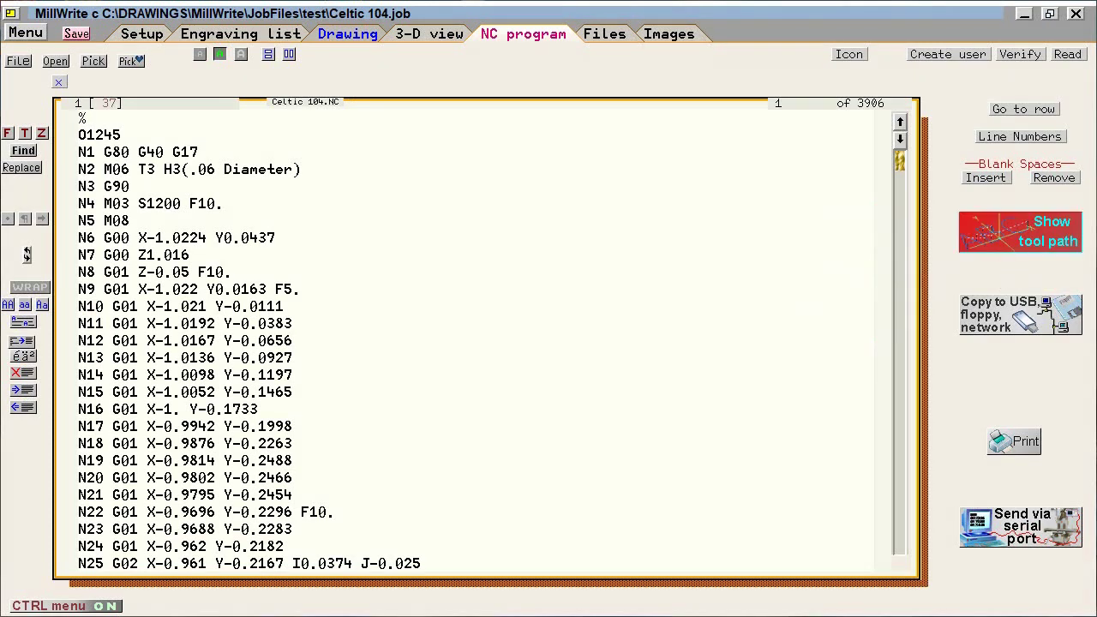
{"action": "left_click", "coordinate": [1015, 240]}
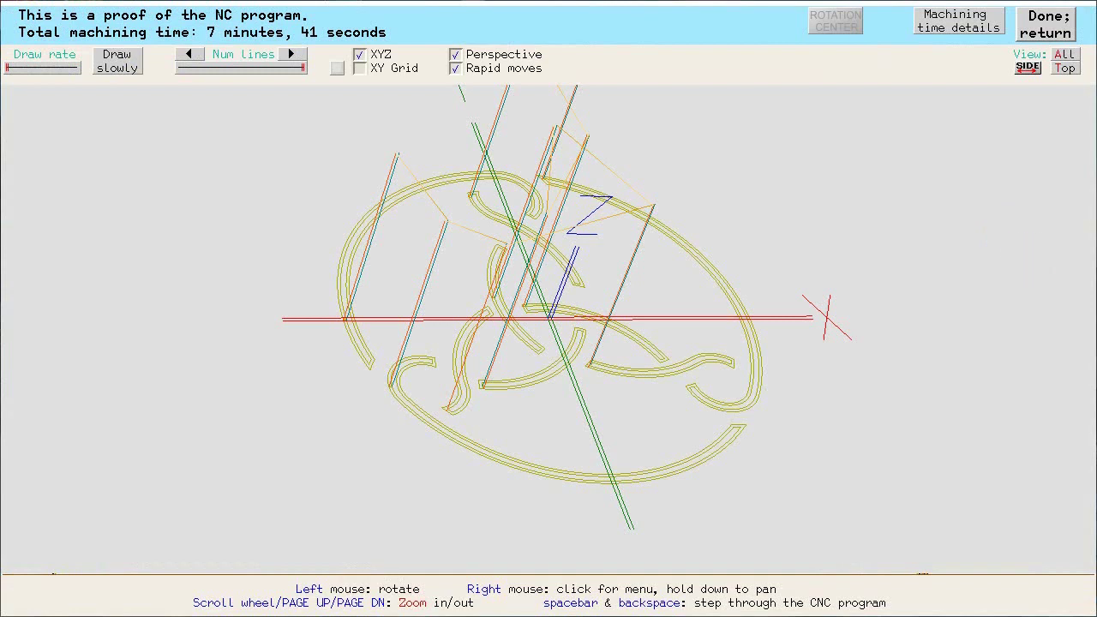
{"action": "mouse_move", "coordinate": [769, 326]}
{"action": "left_mouse_down"}
{"action": "mouse_move", "coordinate": [759, 144]}
{"action": "mouse_move", "coordinate": [760, 257]}
{"action": "mouse_move", "coordinate": [778, 331]}
{"action": "mouse_move", "coordinate": [757, 328]}
{"action": "left_mouse_up"}
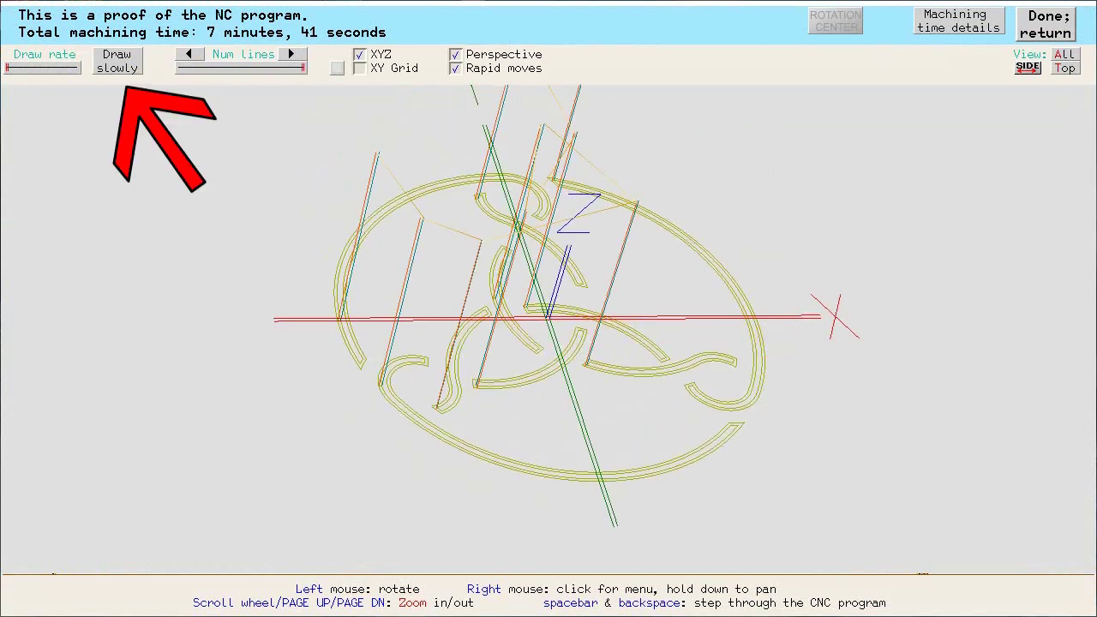
{"action": "left_click", "coordinate": [117, 62]}
{"action": "left_click", "coordinate": [119, 71]}
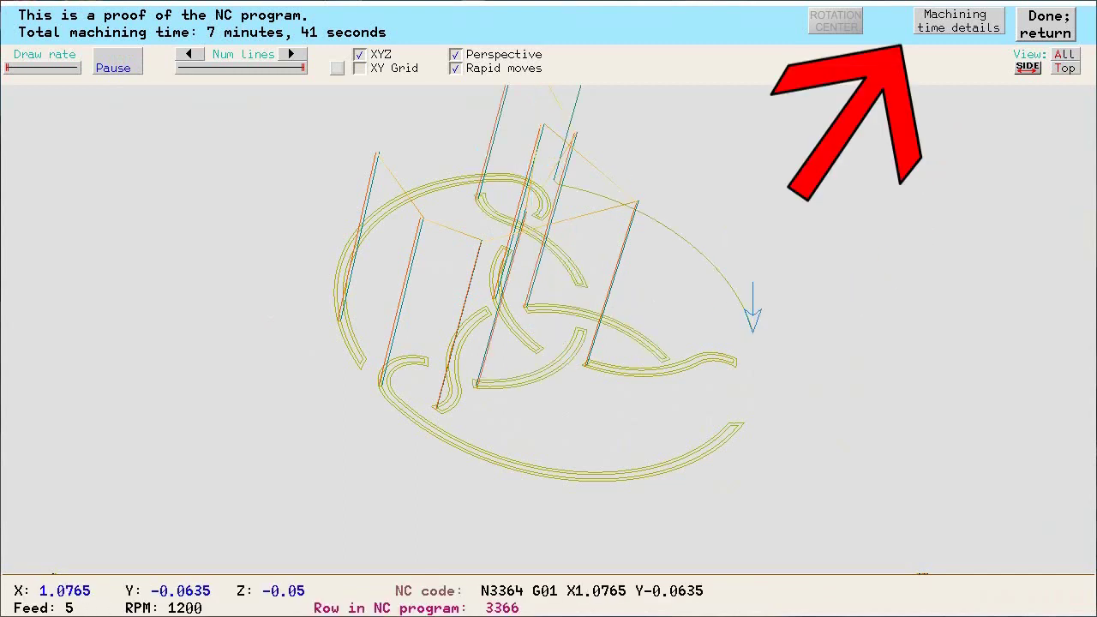
{"action": "left_click", "coordinate": [951, 32]}
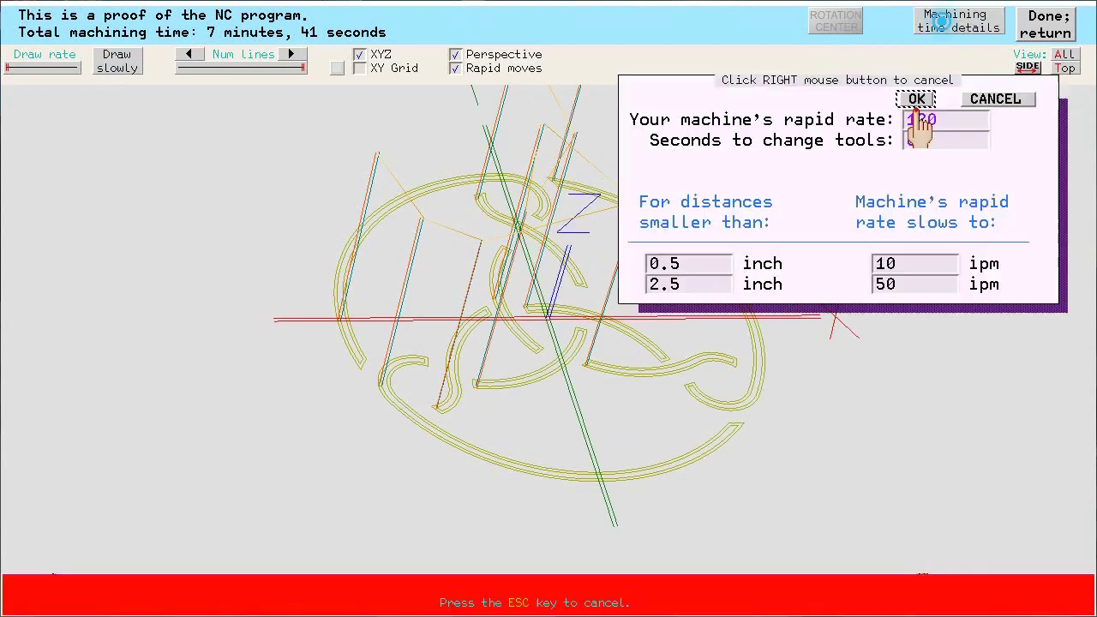